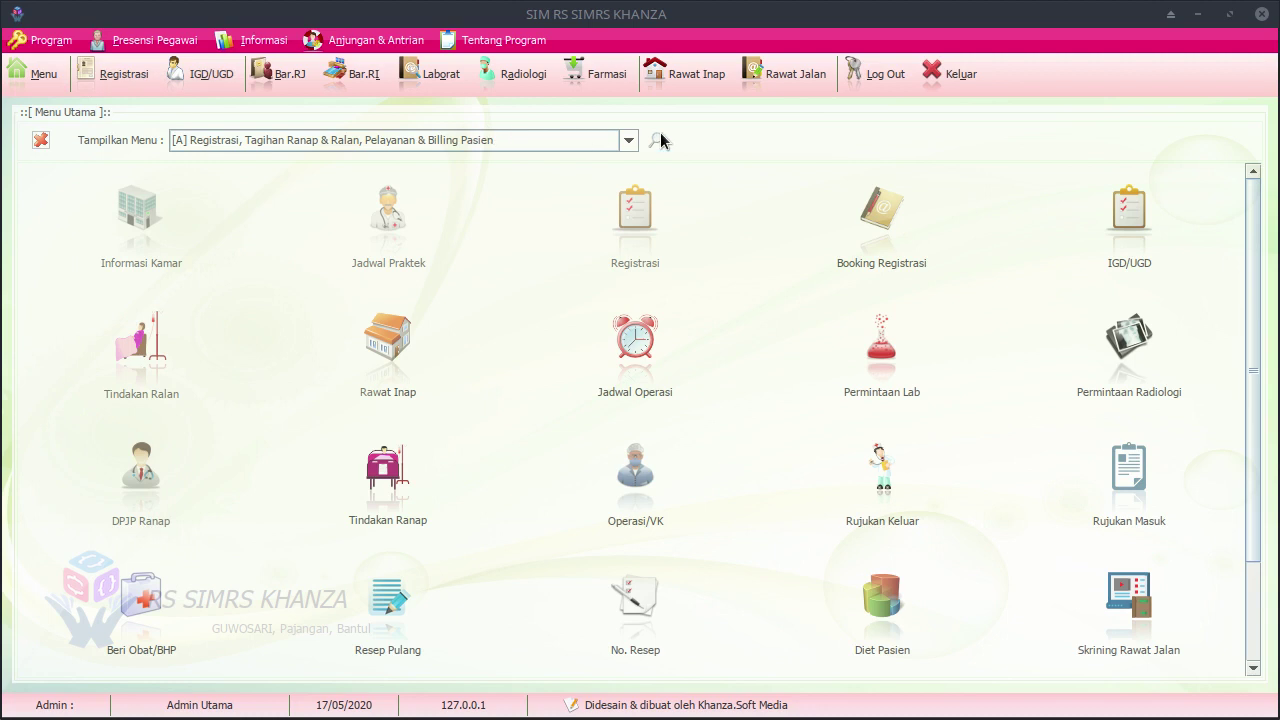
# Search the main menu for "keuntungan" and open the Keuntungan Penjualan report
pyautogui.write('keunguntan')
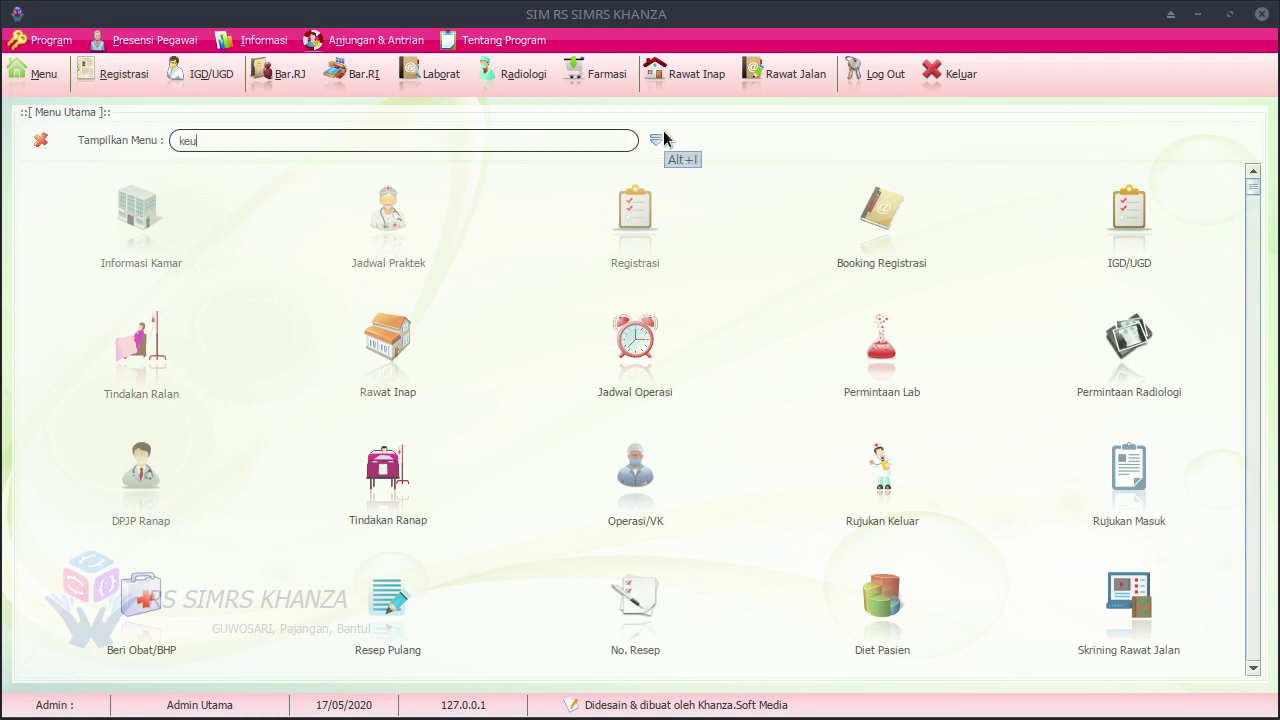
pyautogui.press('BackSpace')
pyautogui.press('BackSpace')
pyautogui.press('BackSpace')
pyautogui.press('BackSpace')
pyautogui.press('BackSpace')
pyautogui.write('tungan')
pyautogui.click(663, 137)
pyautogui.press('BackSpace')
pyautogui.press('BackSpace')
pyautogui.press('BackSpace')
pyautogui.press('BackSpace')
pyautogui.press('BackSpace')
pyautogui.press('BackSpace')
pyautogui.press('BackSpace')
pyautogui.write('tungan')
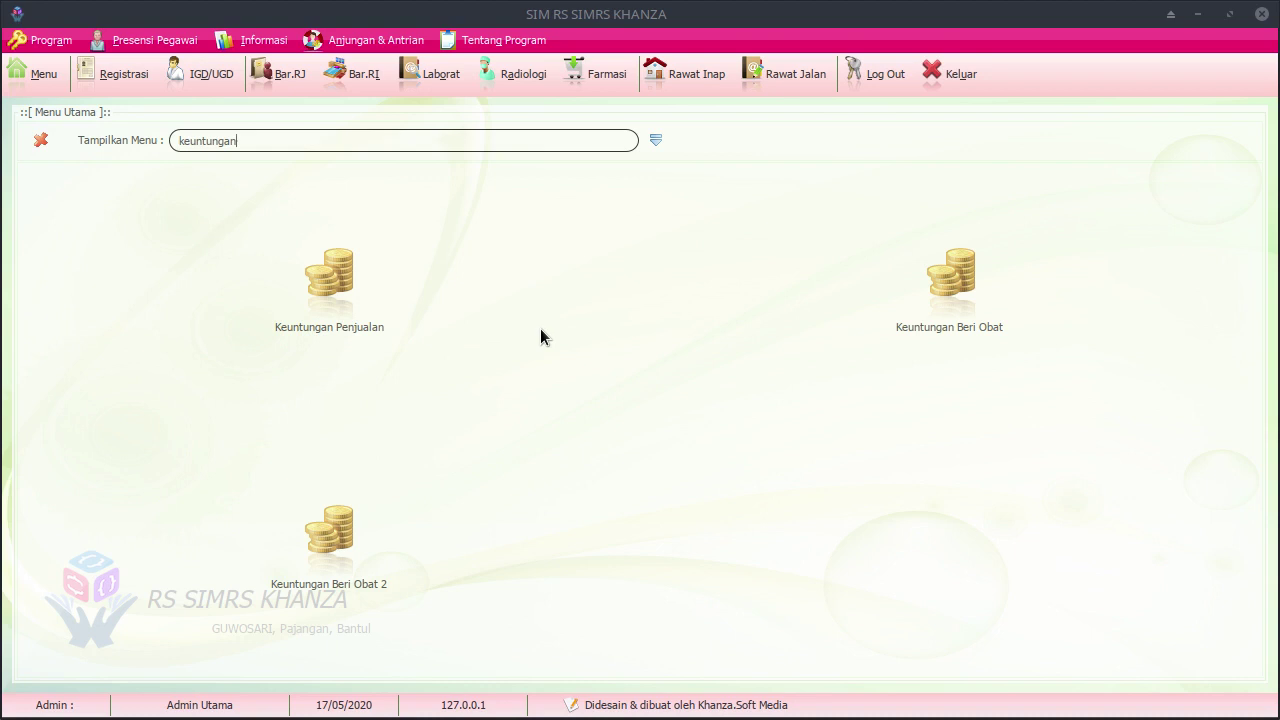
pyautogui.click(332, 282)
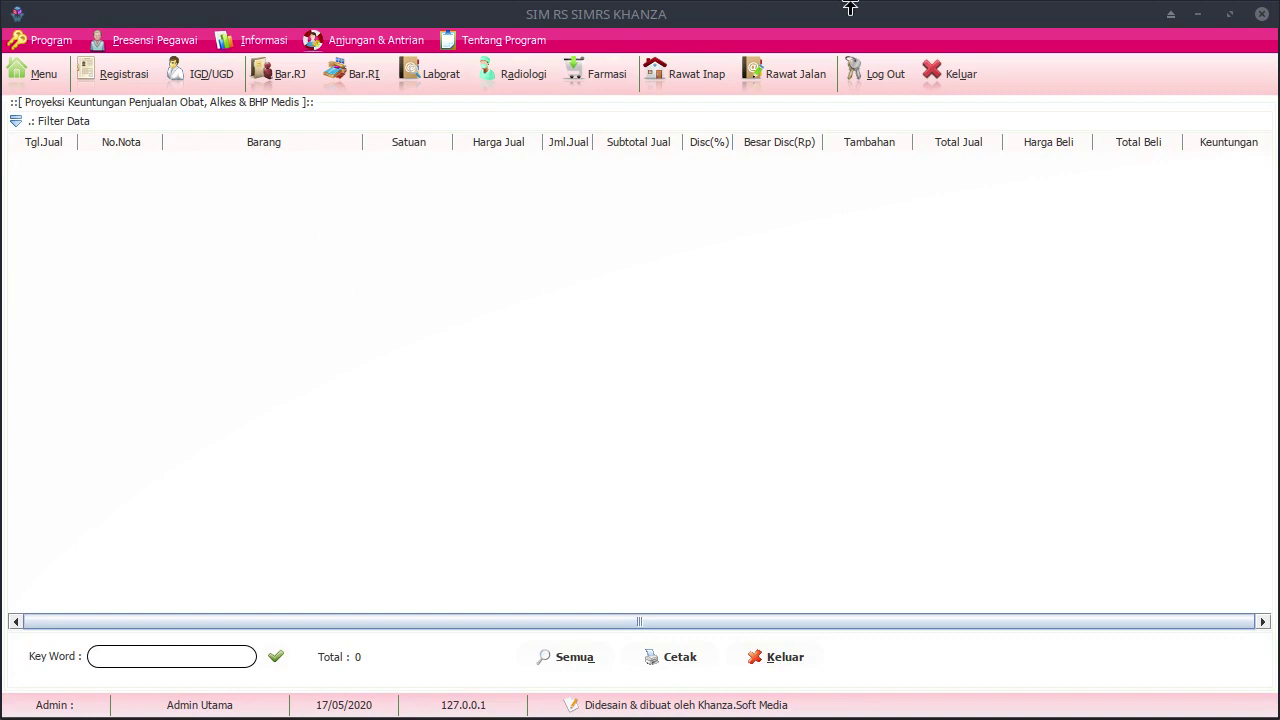
# View the Input Penjualan Obat & BHP sales form in the Farmasi section, leaving it without entering a sale
pyautogui.click(589, 87)
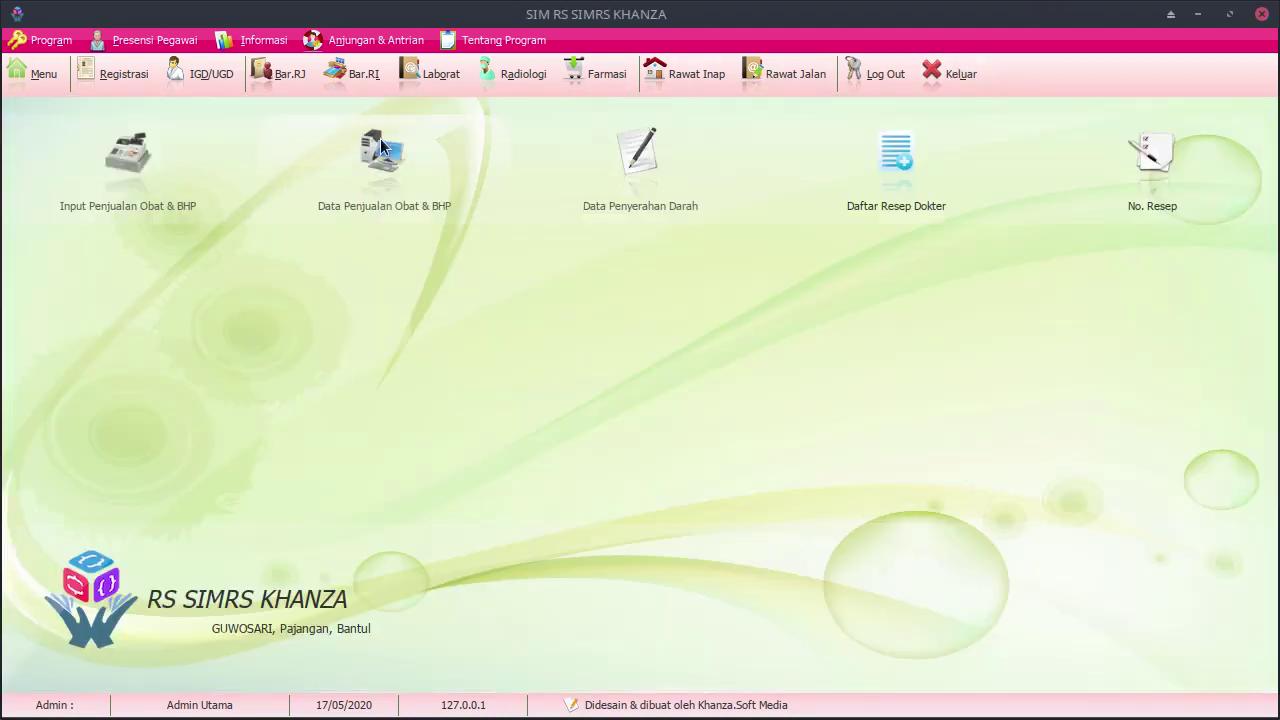
pyautogui.click(120, 209)
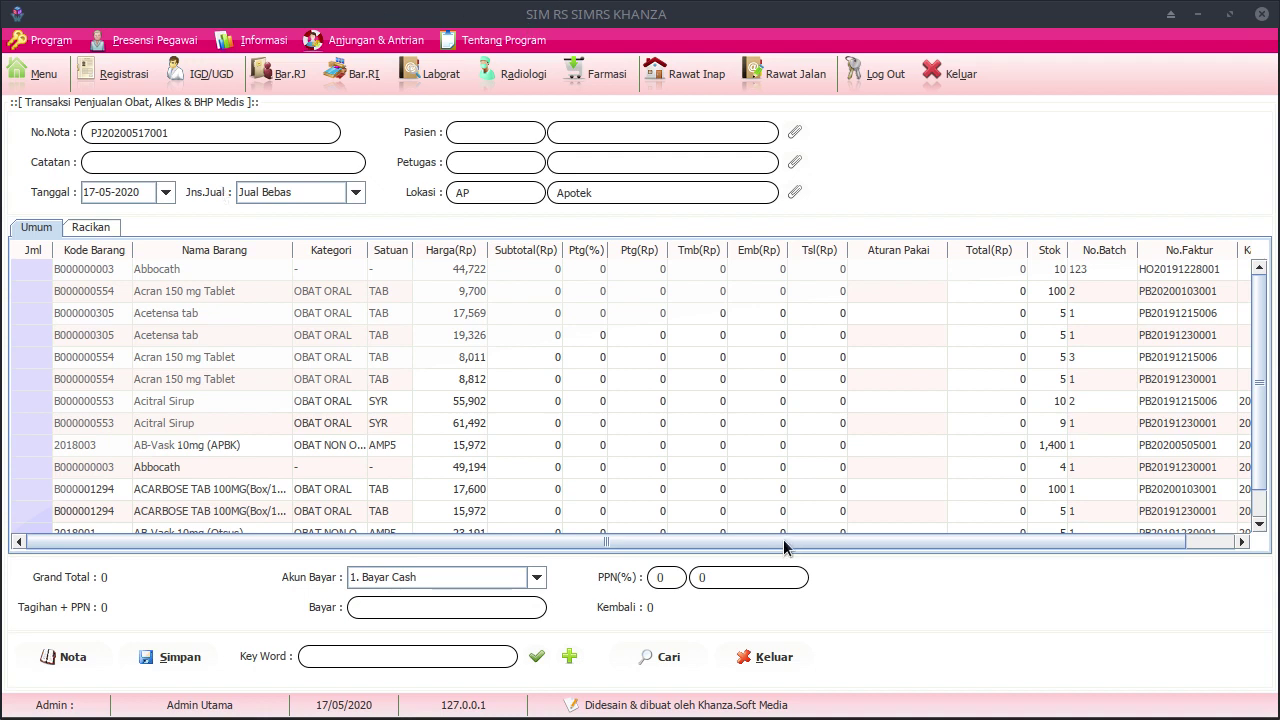
pyautogui.click(770, 668)
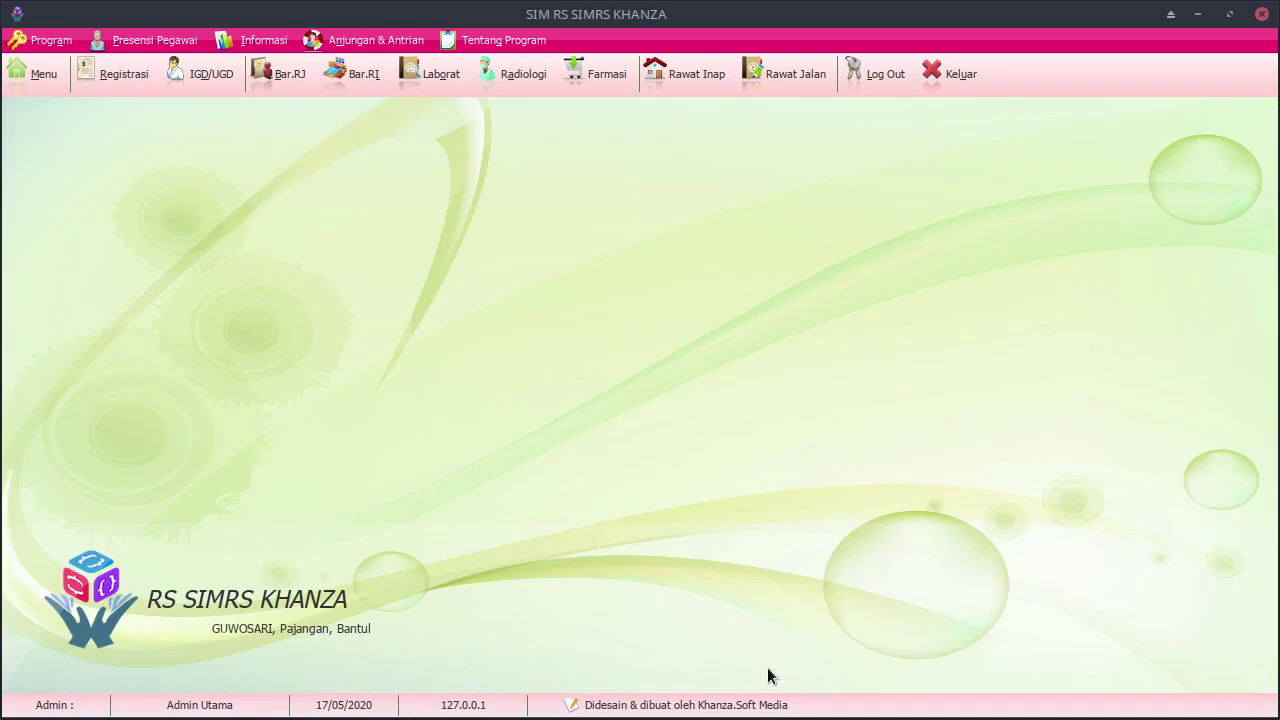
# Reopen the Keuntungan Penjualan report from the main menu and expand its Filter Data section
pyautogui.click(17, 72)
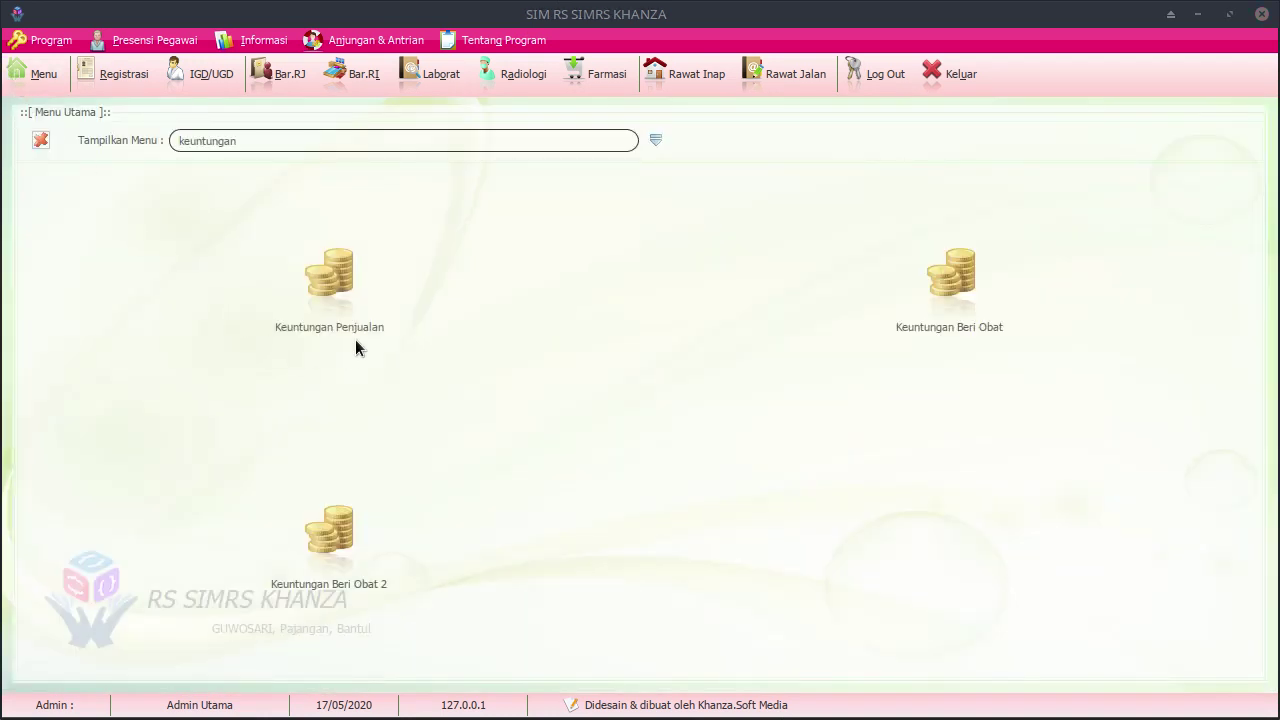
pyautogui.click(351, 321)
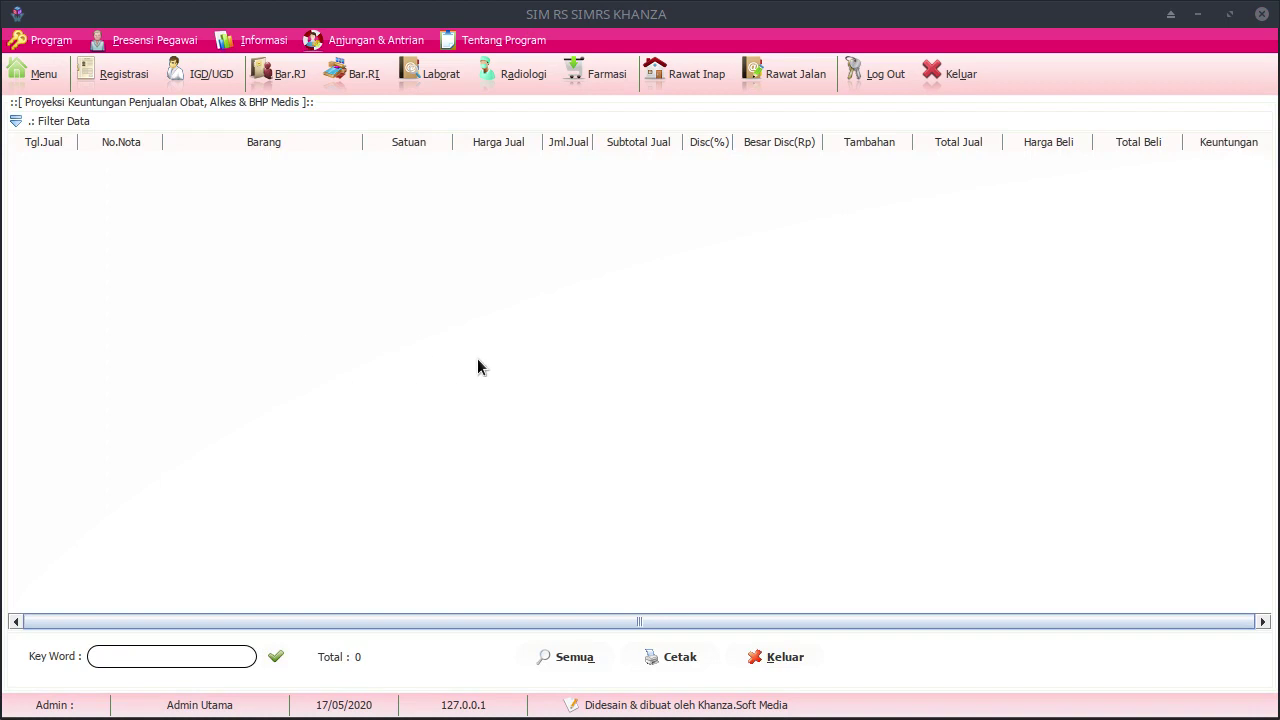
pyautogui.click(16, 121)
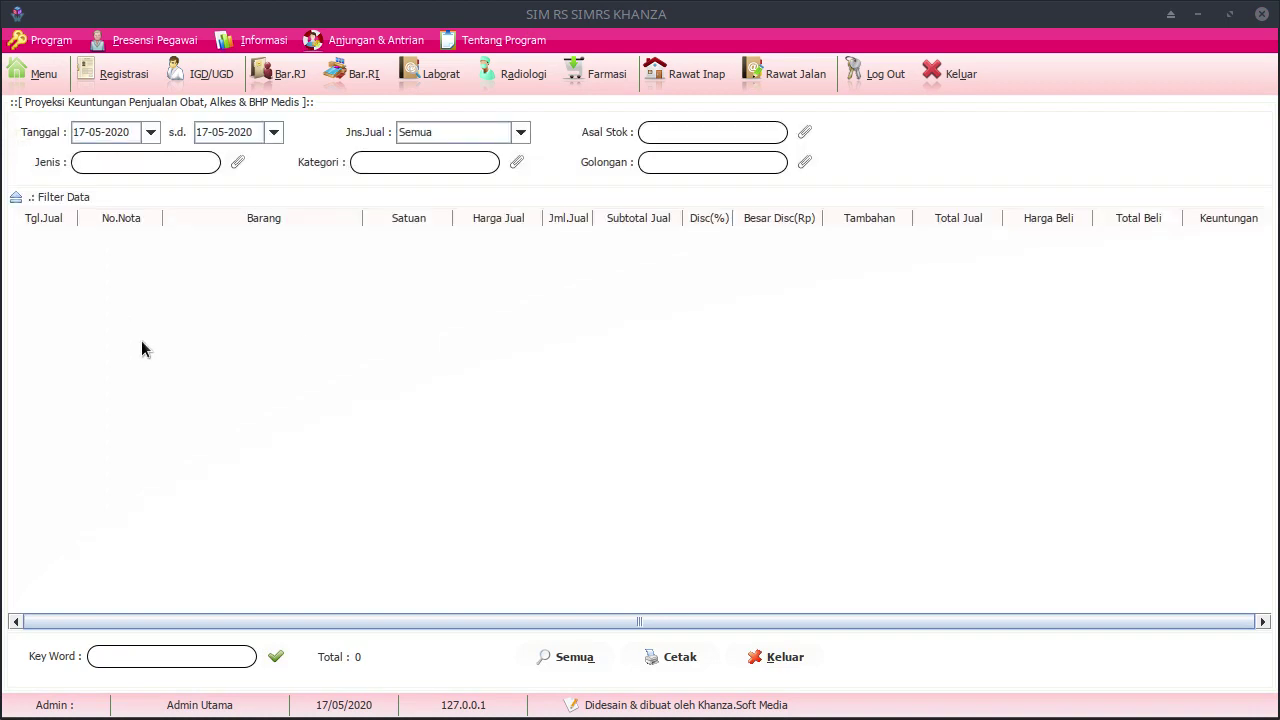
# Look through the available sale types in the Jns.Jual filter, keeping Semua selected
pyautogui.click(424, 133)
pyautogui.click(424, 133)
pyautogui.click(424, 133)
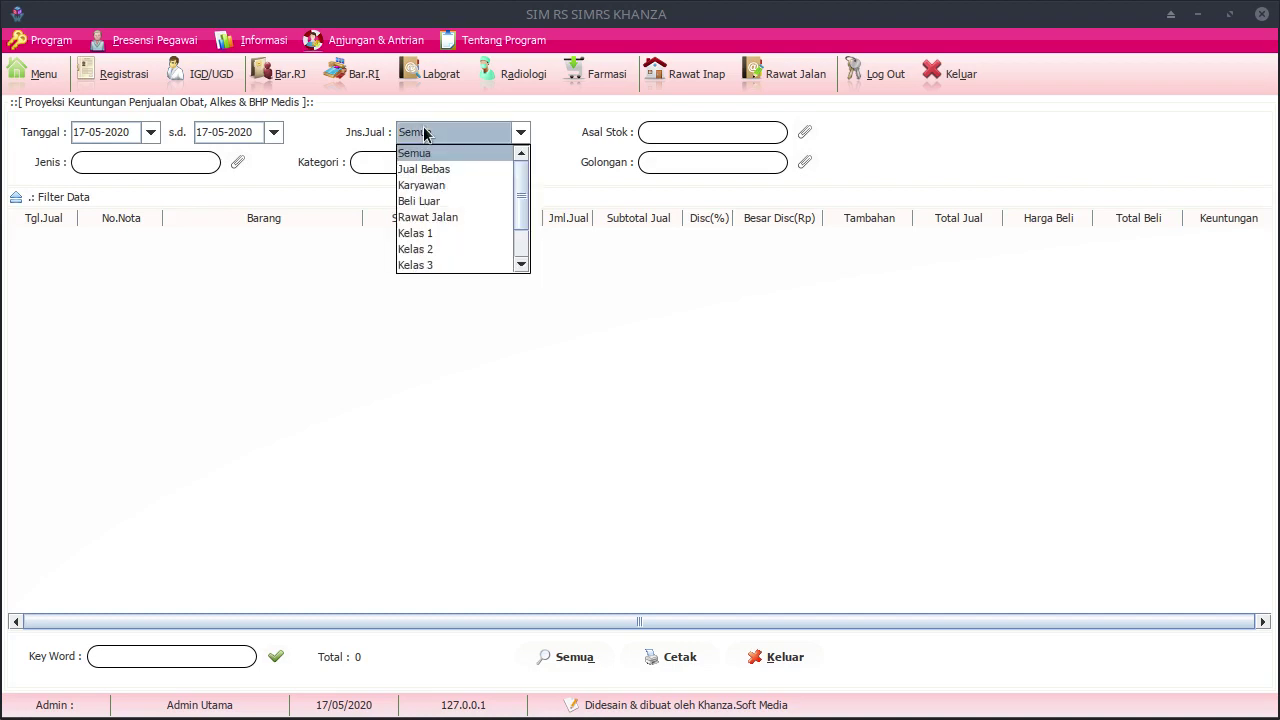
pyautogui.click(424, 133)
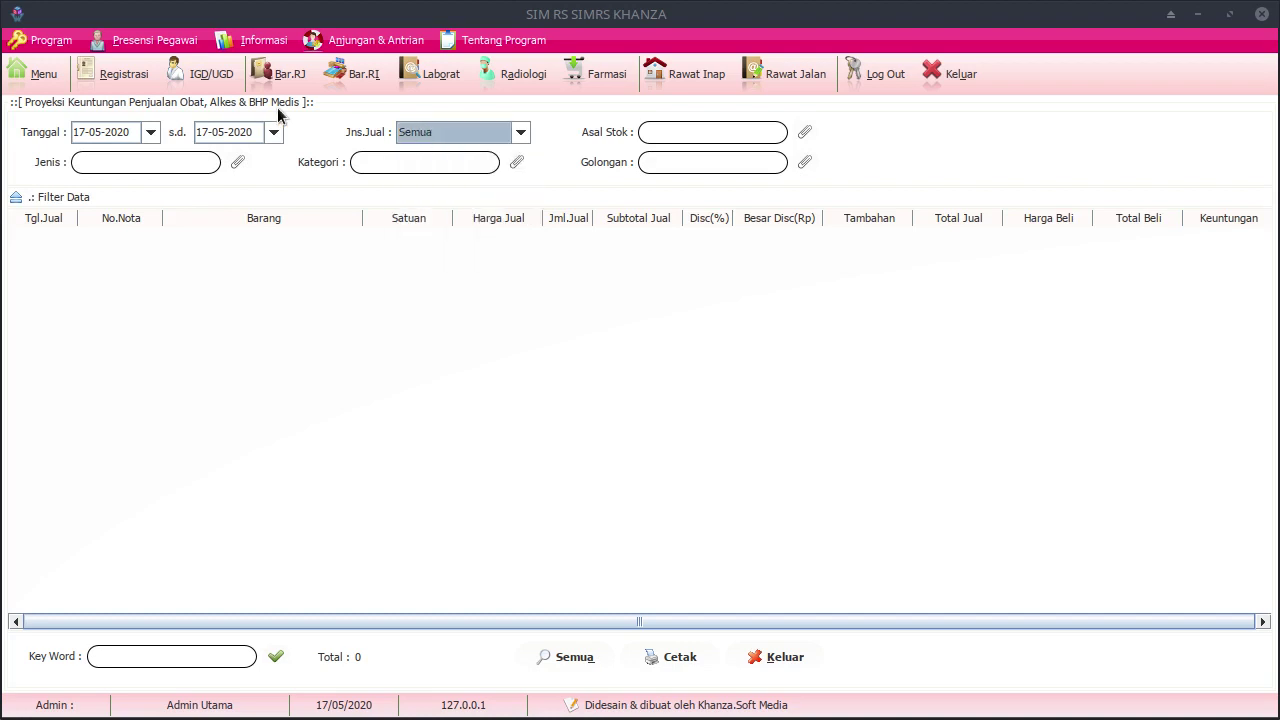
# Set the start date of the sales profit report to 01-05-2019 and load the matching records
pyautogui.click(151, 134)
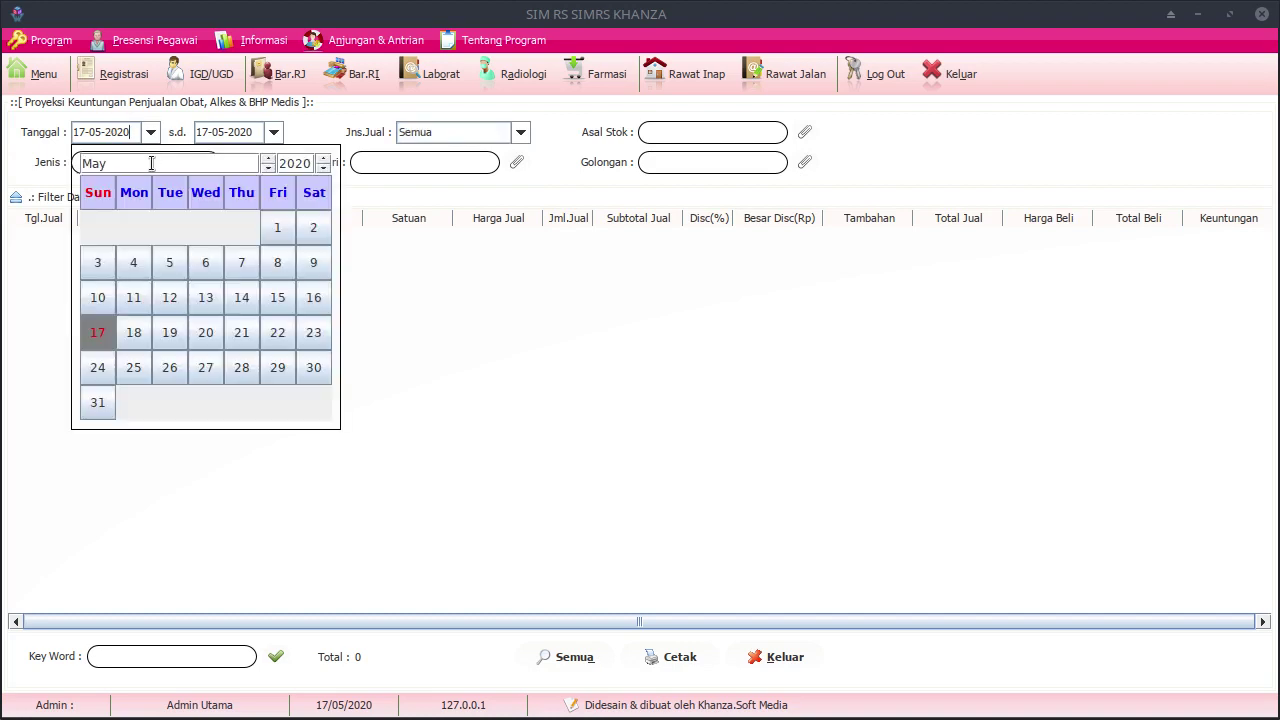
pyautogui.click(273, 236)
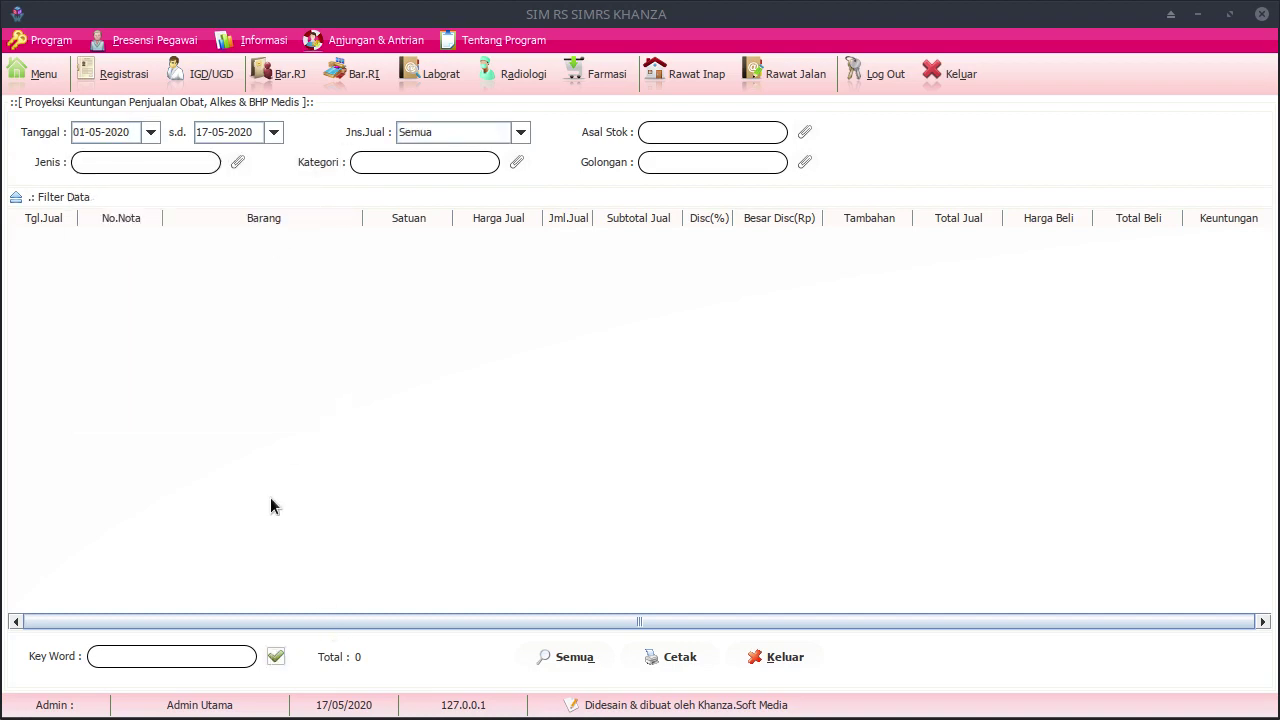
pyautogui.click(151, 133)
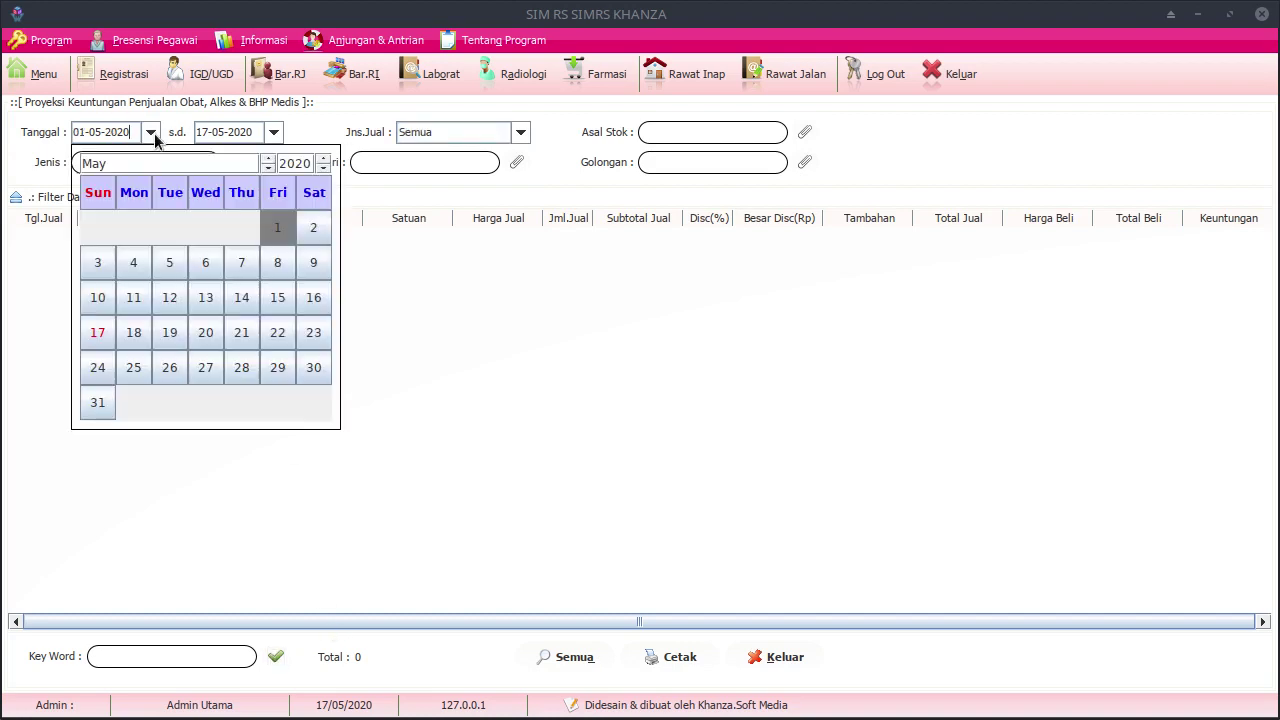
pyautogui.click(323, 168)
pyautogui.click(199, 229)
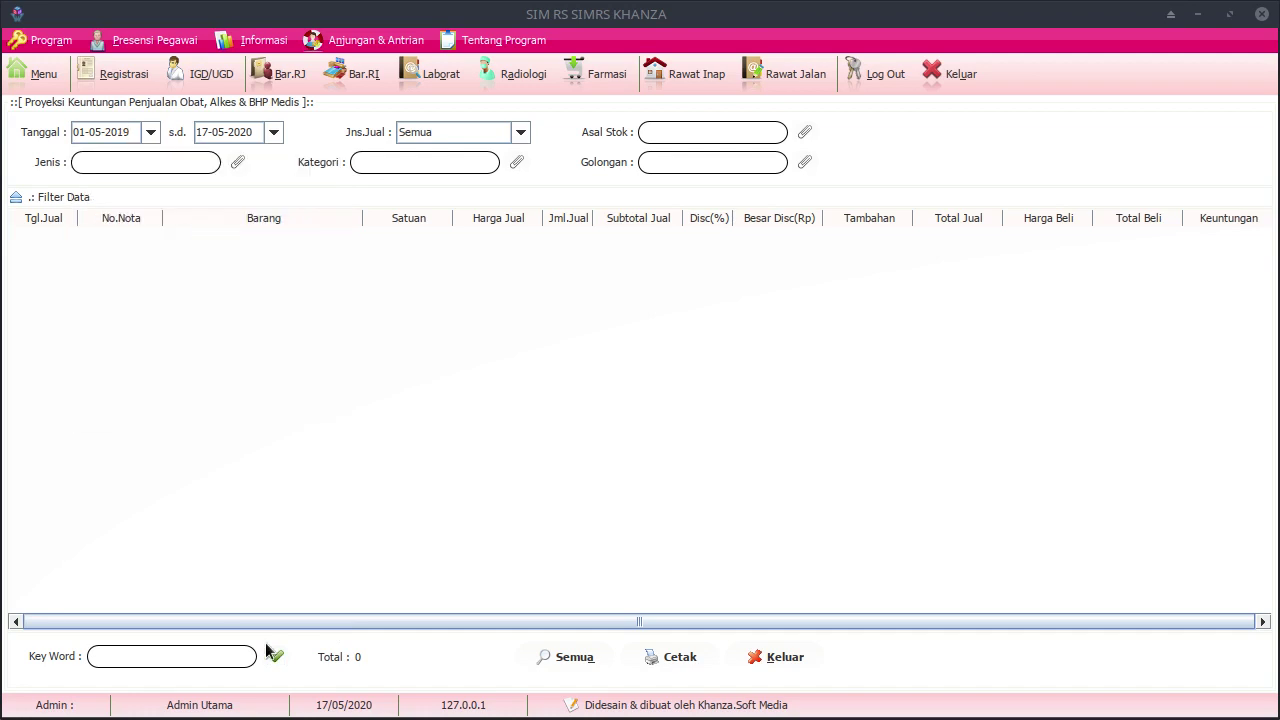
pyautogui.click(276, 656)
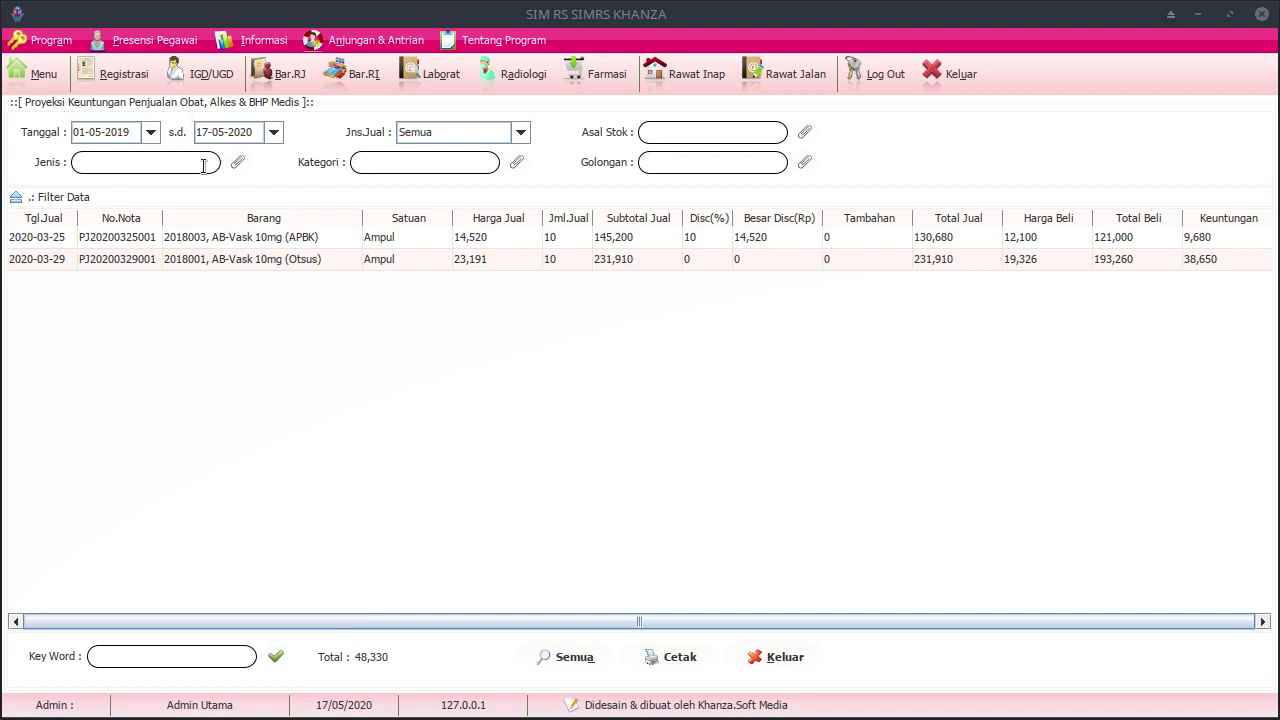
# Examine the lookup lists for the Jenis, Kategori and Asal Stok filters without choosing an entry
pyautogui.click(240, 164)
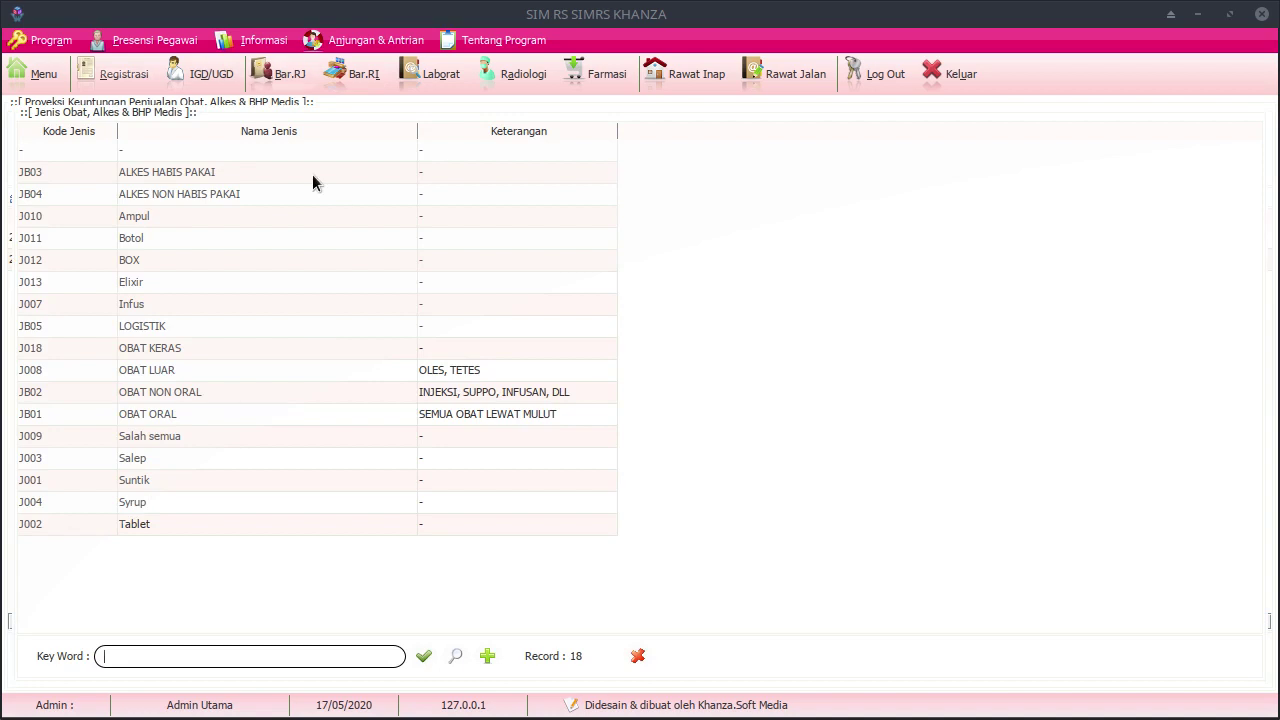
pyautogui.click(636, 655)
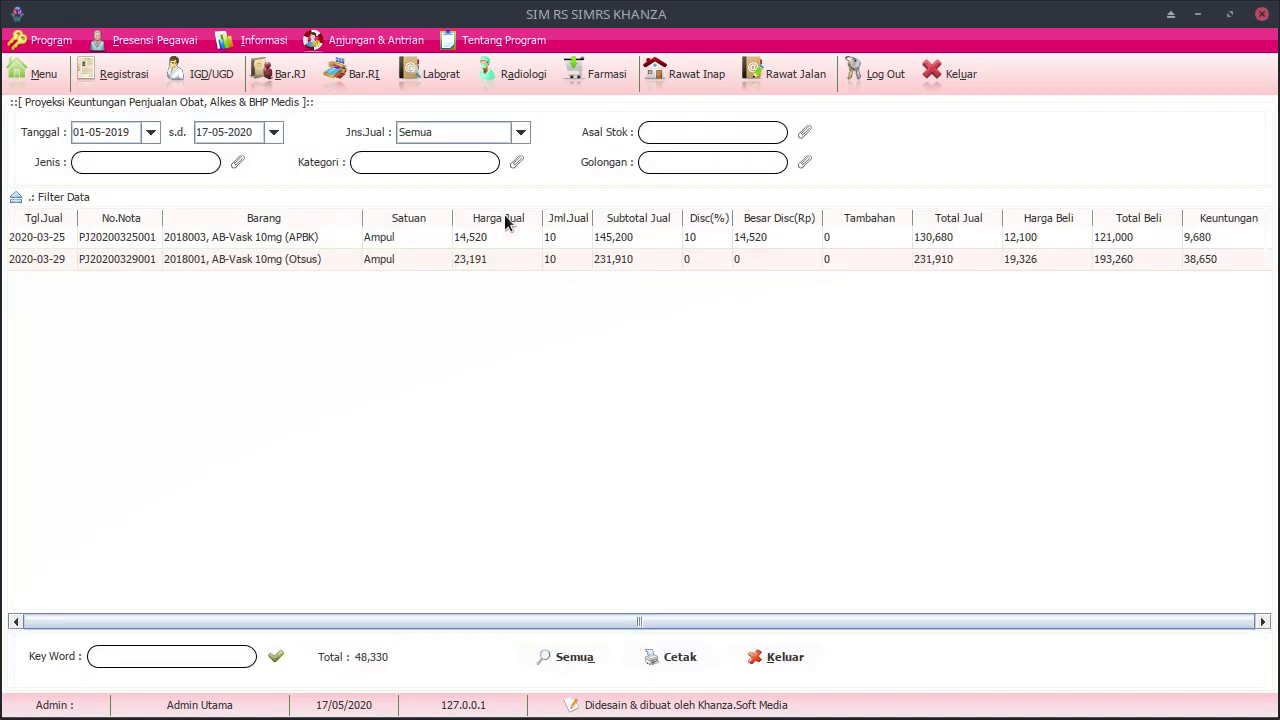
pyautogui.click(516, 163)
pyautogui.click(634, 655)
pyautogui.click(800, 131)
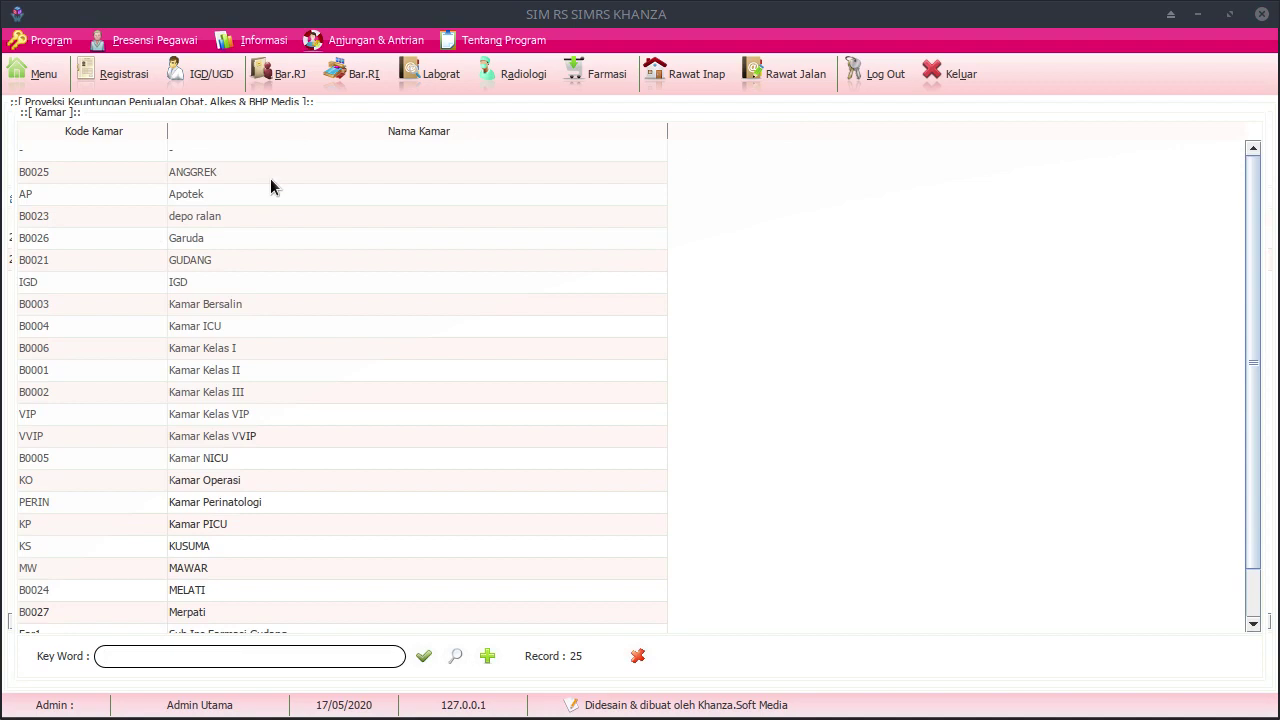
pyautogui.click(634, 655)
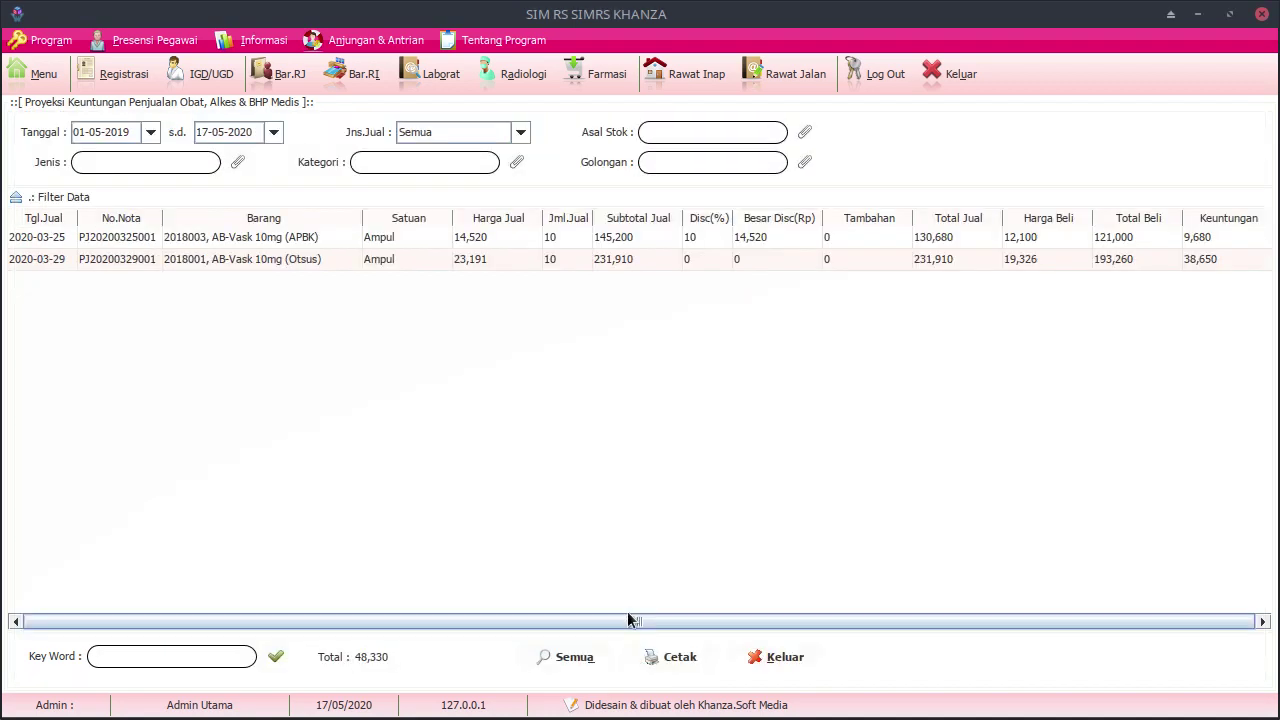
# Review the Jns.Jual sale types through to VVIP without changing the selection
pyautogui.click(446, 133)
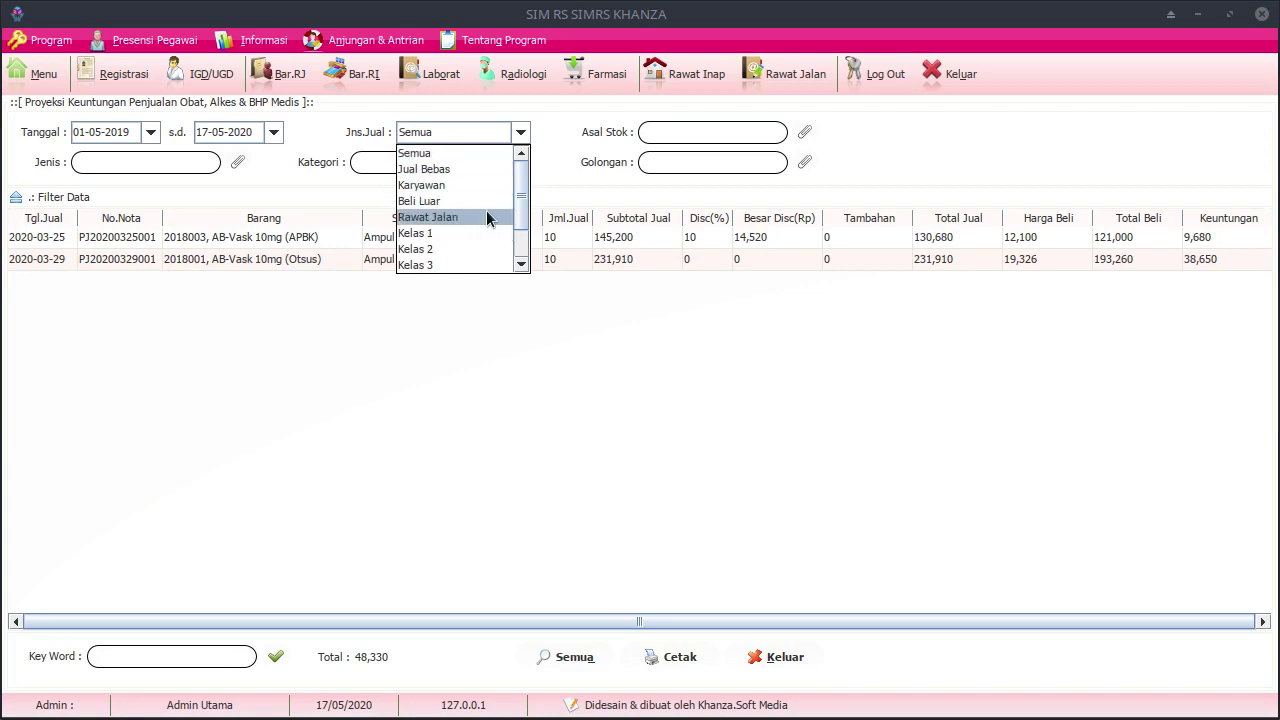
pyautogui.scroll(-1, 474, 232)
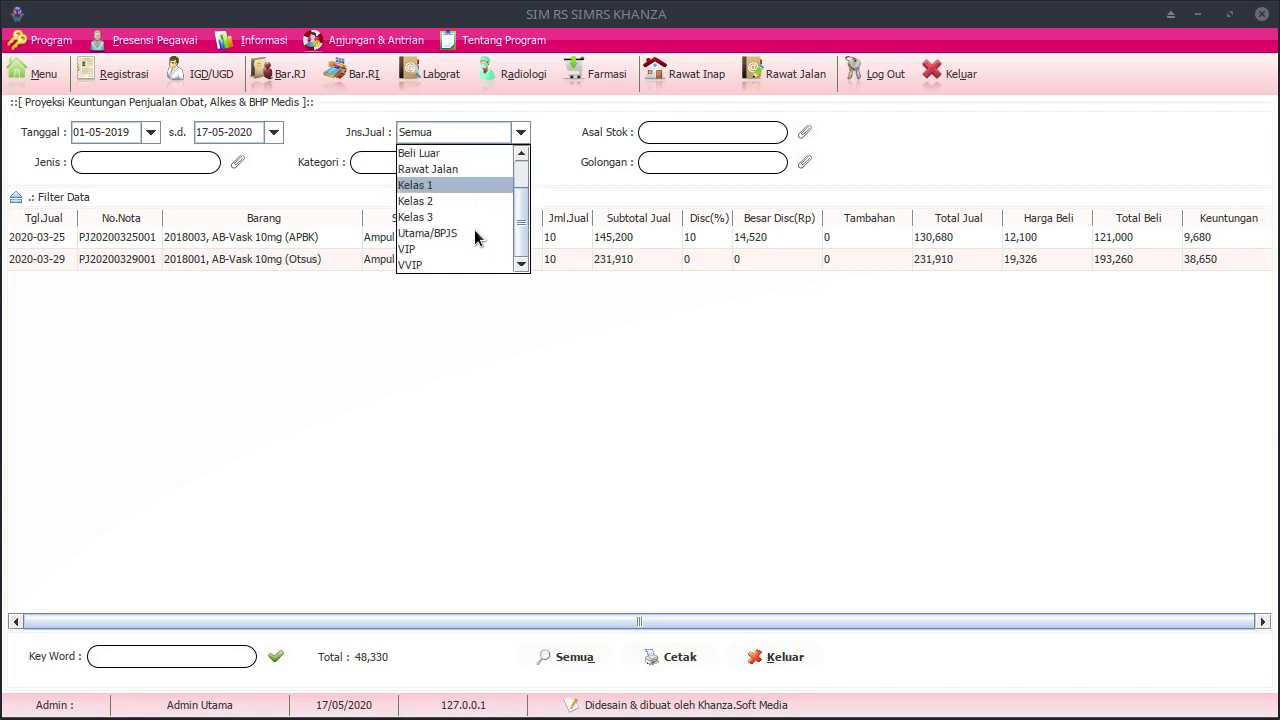
pyautogui.click(433, 325)
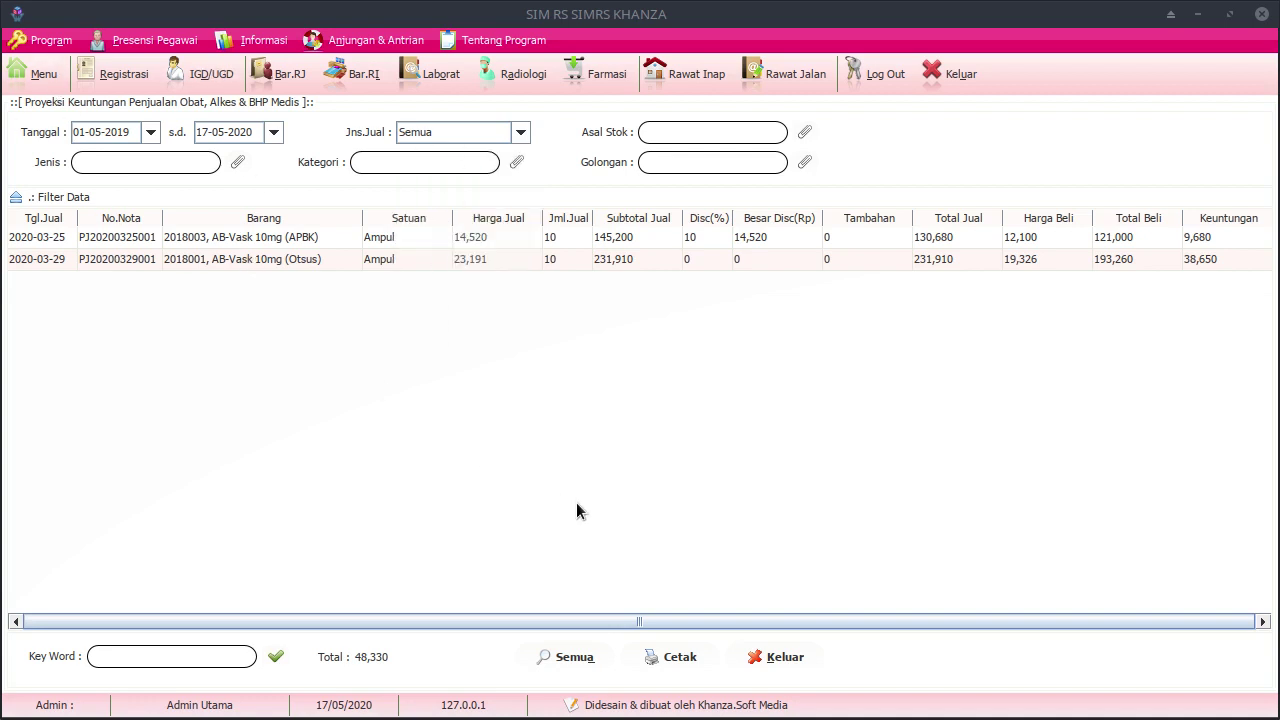
# Close the sales profit report and open the Keuntungan Beri Obat report from the main menu
pyautogui.click(776, 657)
pyautogui.click(40, 40)
pyautogui.click(391, 288)
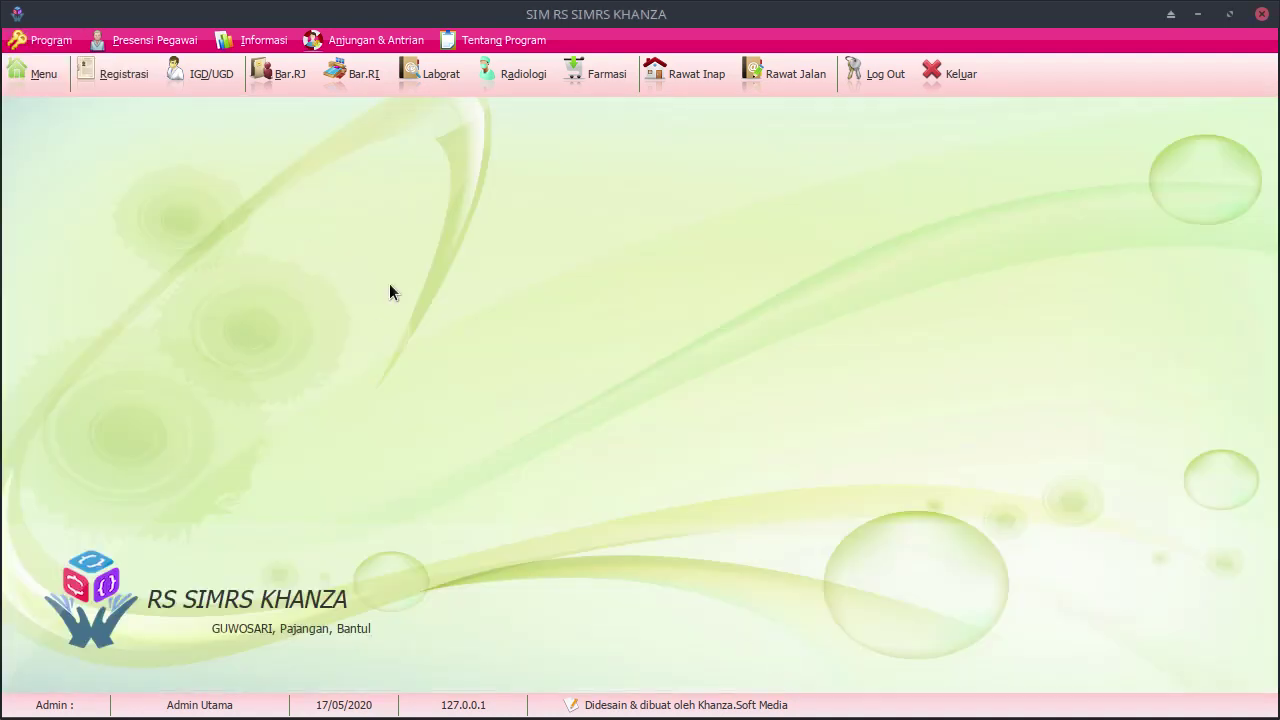
pyautogui.click(43, 77)
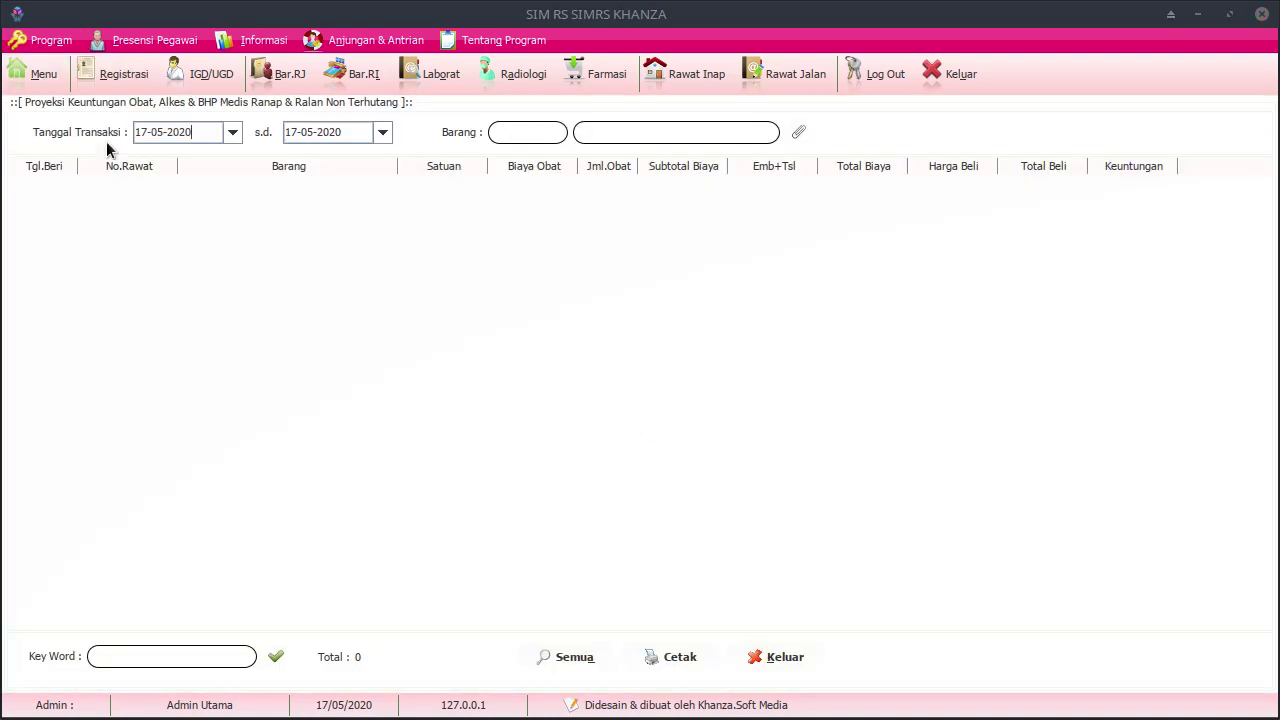
pyautogui.click(33, 78)
pyautogui.click(992, 300)
# Try loading the Ranap & Ralan drug profit records with a start date of 01-05-2020
pyautogui.click(233, 133)
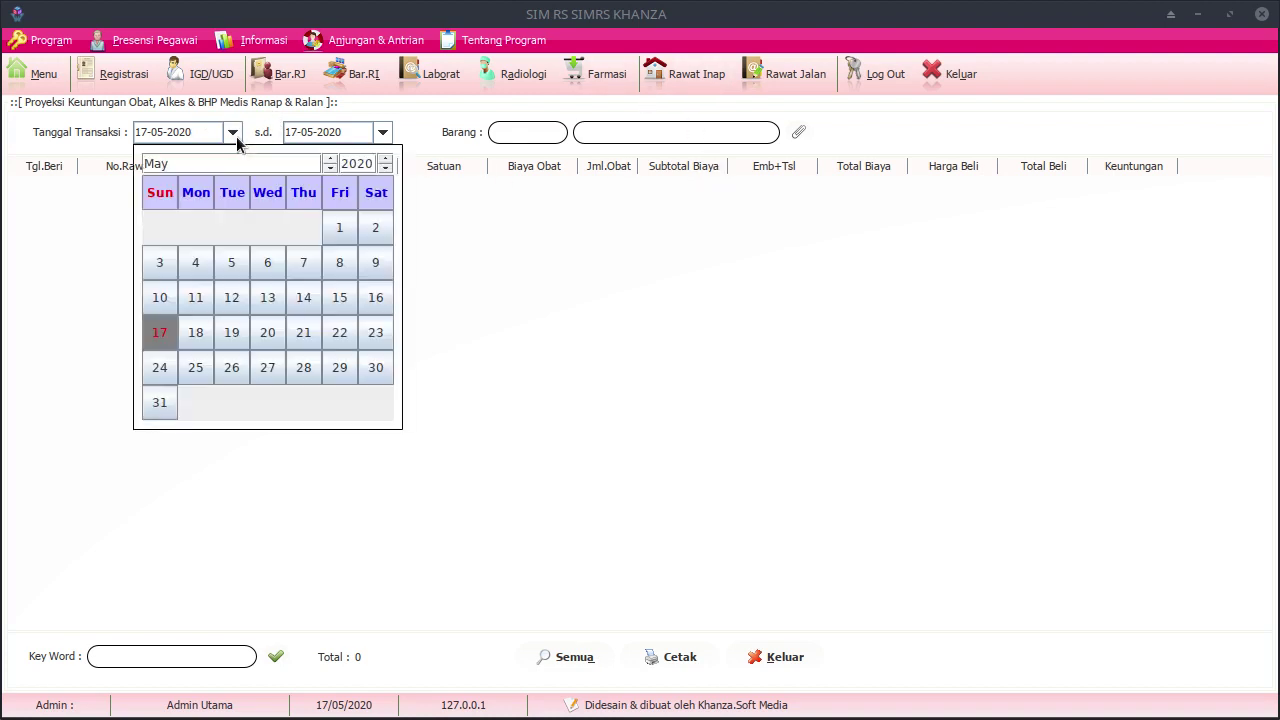
pyautogui.click(339, 228)
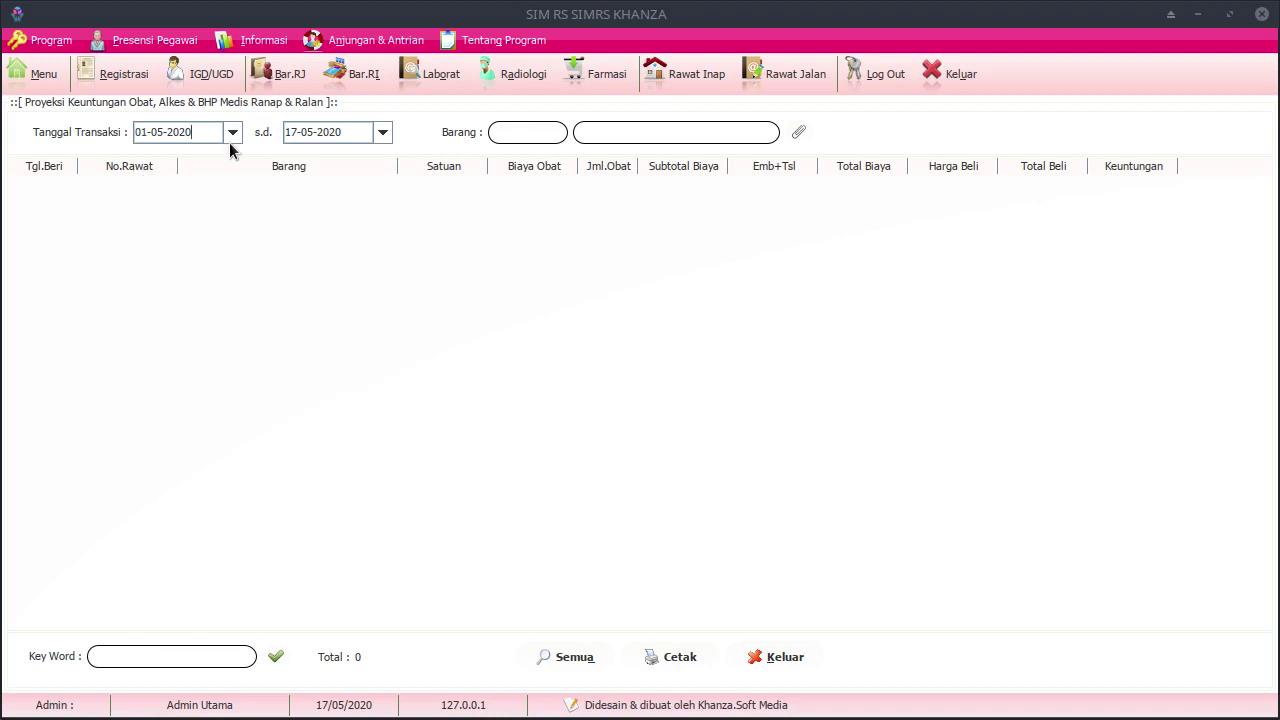
pyautogui.click(276, 657)
# Set the start transaction date to 01-04-2020 and load the Ranap & Ralan drug profit records
pyautogui.click(233, 133)
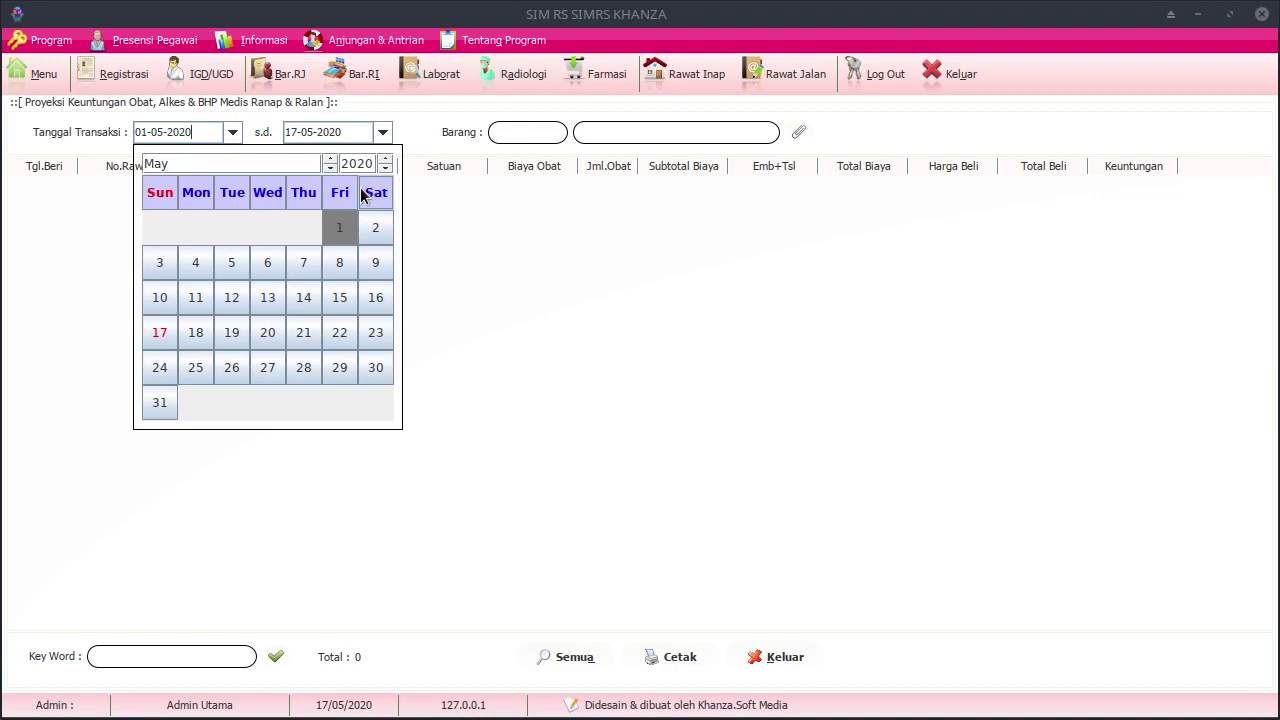
pyautogui.click(330, 168)
pyautogui.click(267, 228)
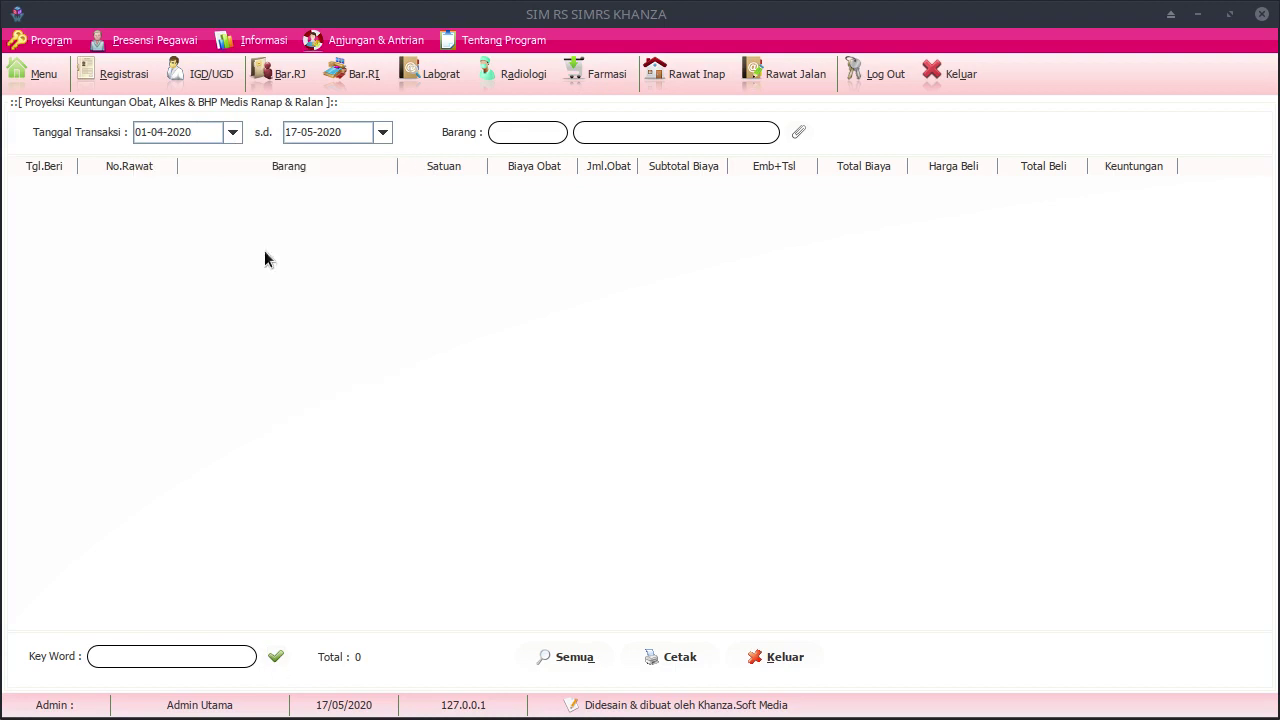
pyautogui.click(276, 657)
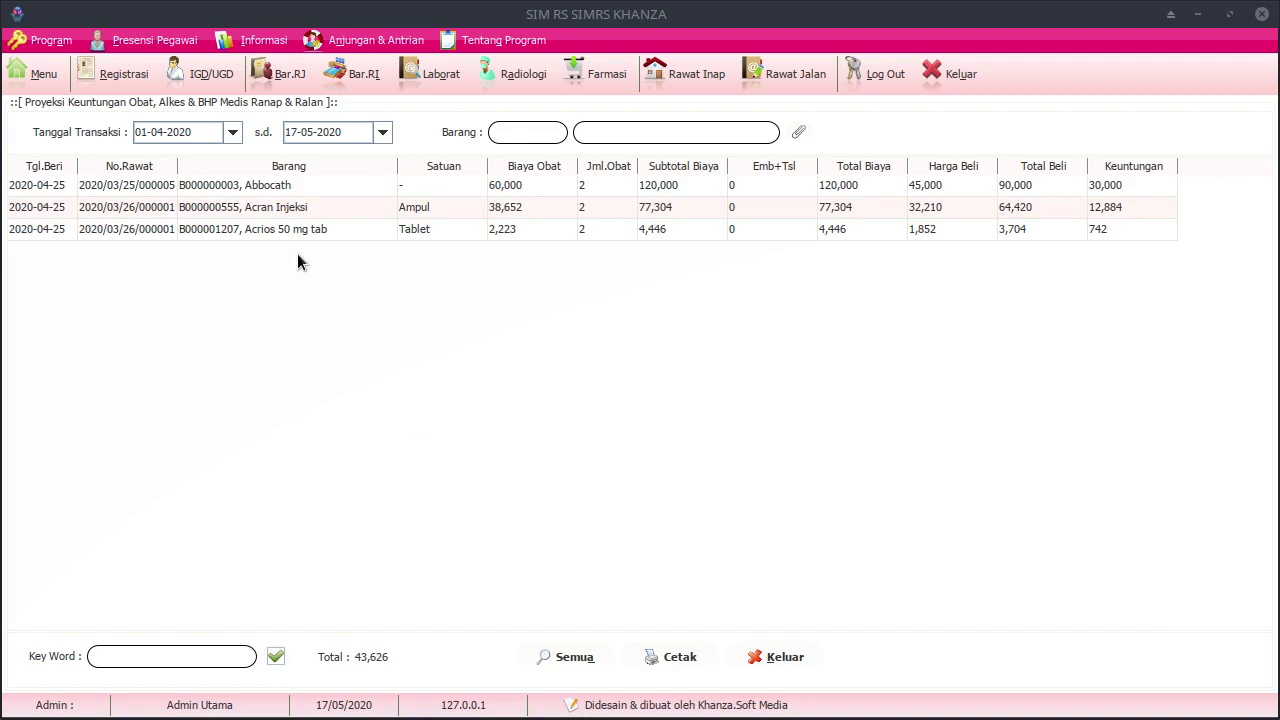
# View the drug and supply list available for the Barang filter without choosing an item
pyautogui.click(799, 133)
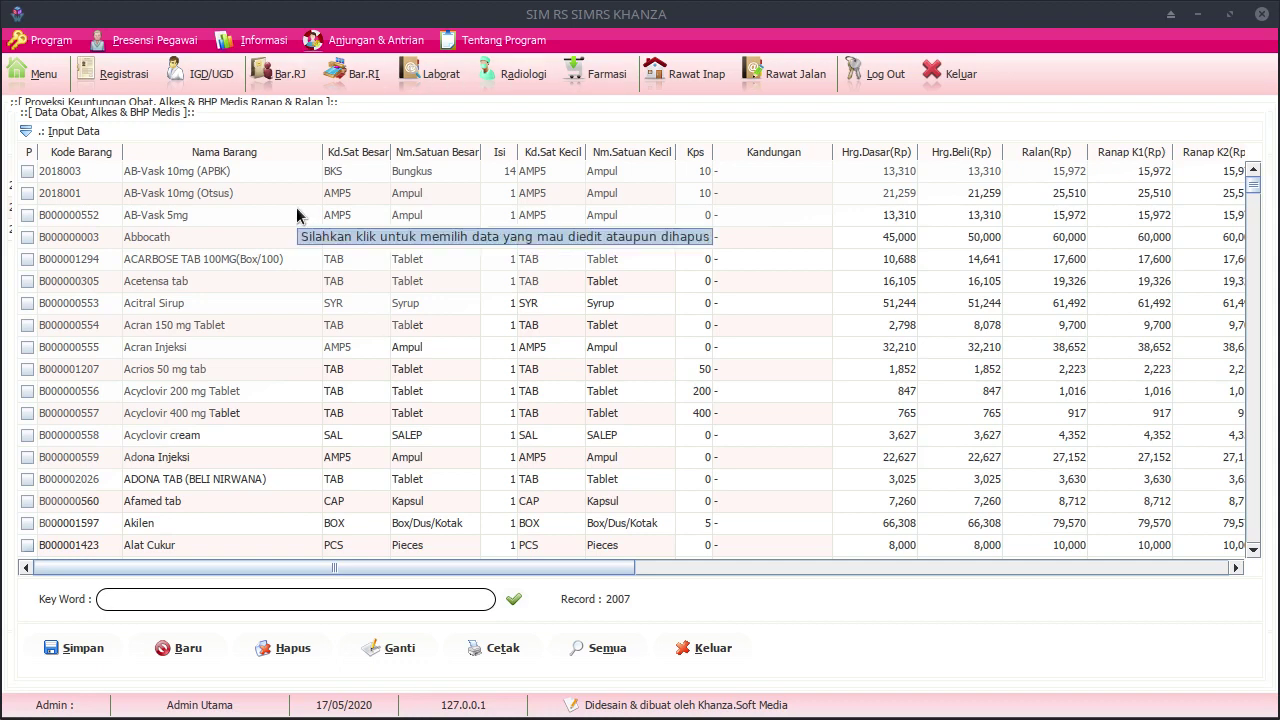
pyautogui.click(710, 648)
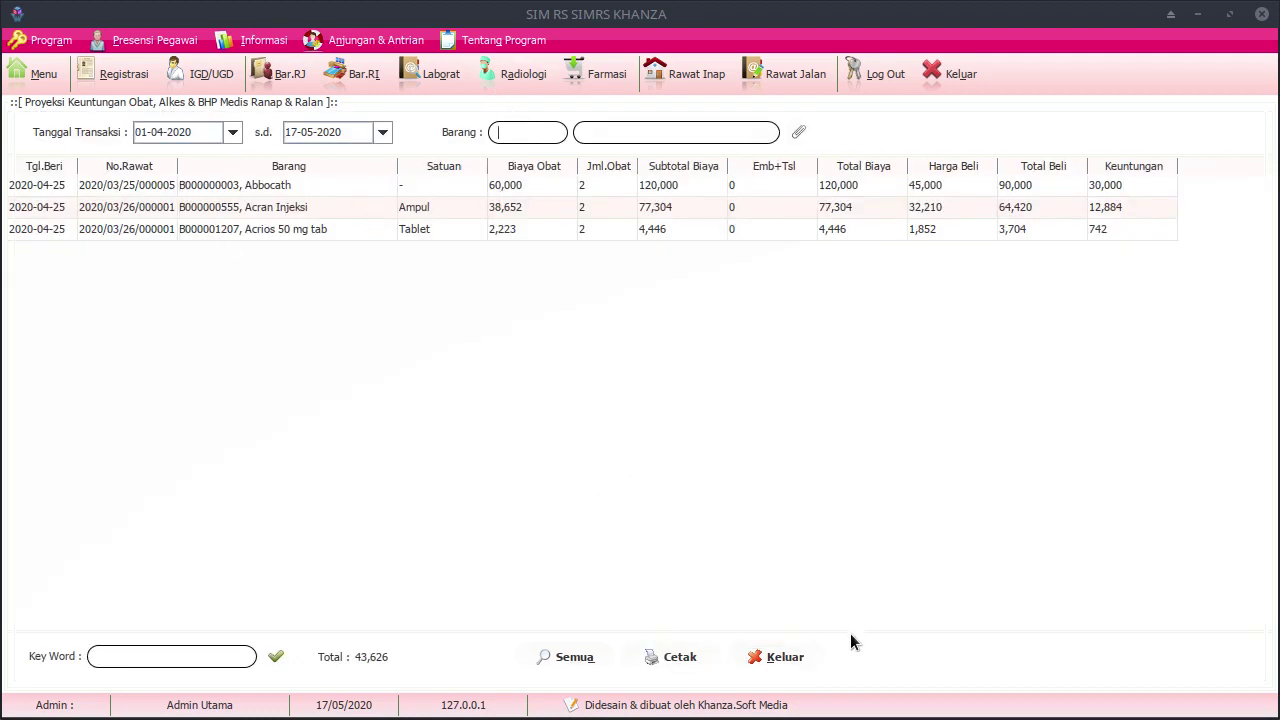
# Close the Keuntungan Beri Obat report and open Keuntungan Beri Obat 2 from the main menu
pyautogui.click(772, 660)
pyautogui.click(60, 84)
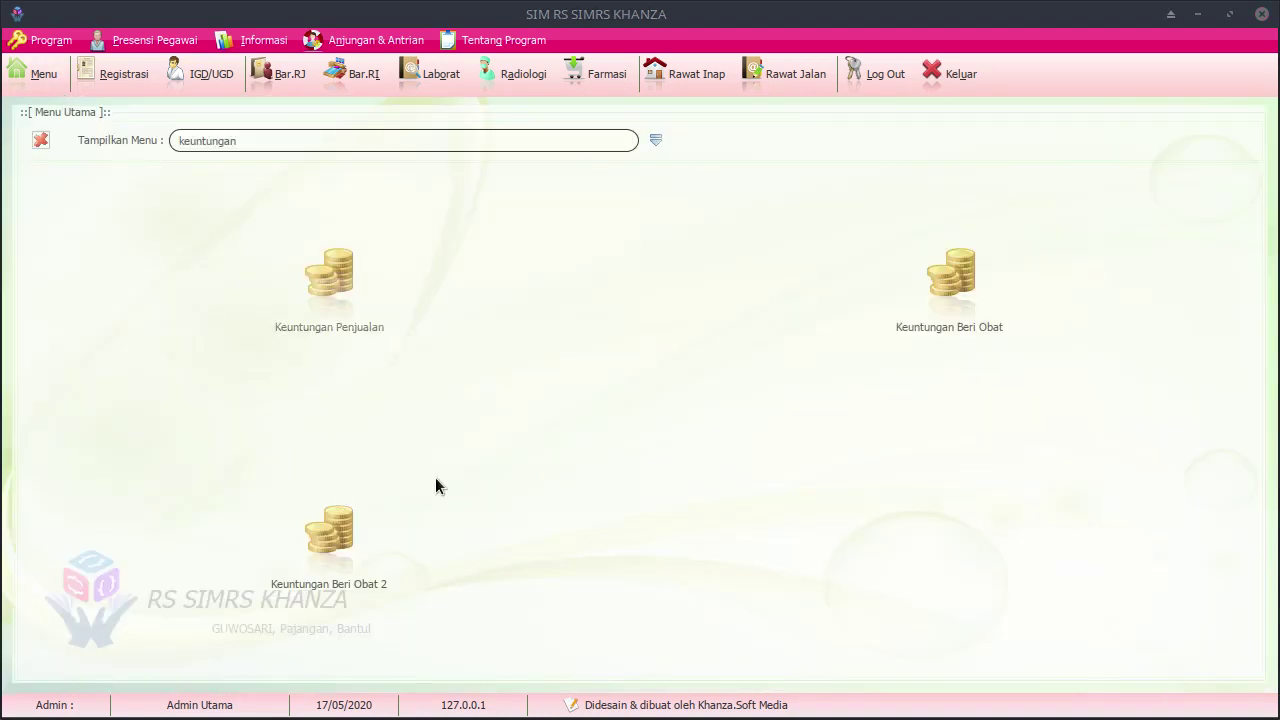
pyautogui.click(320, 530)
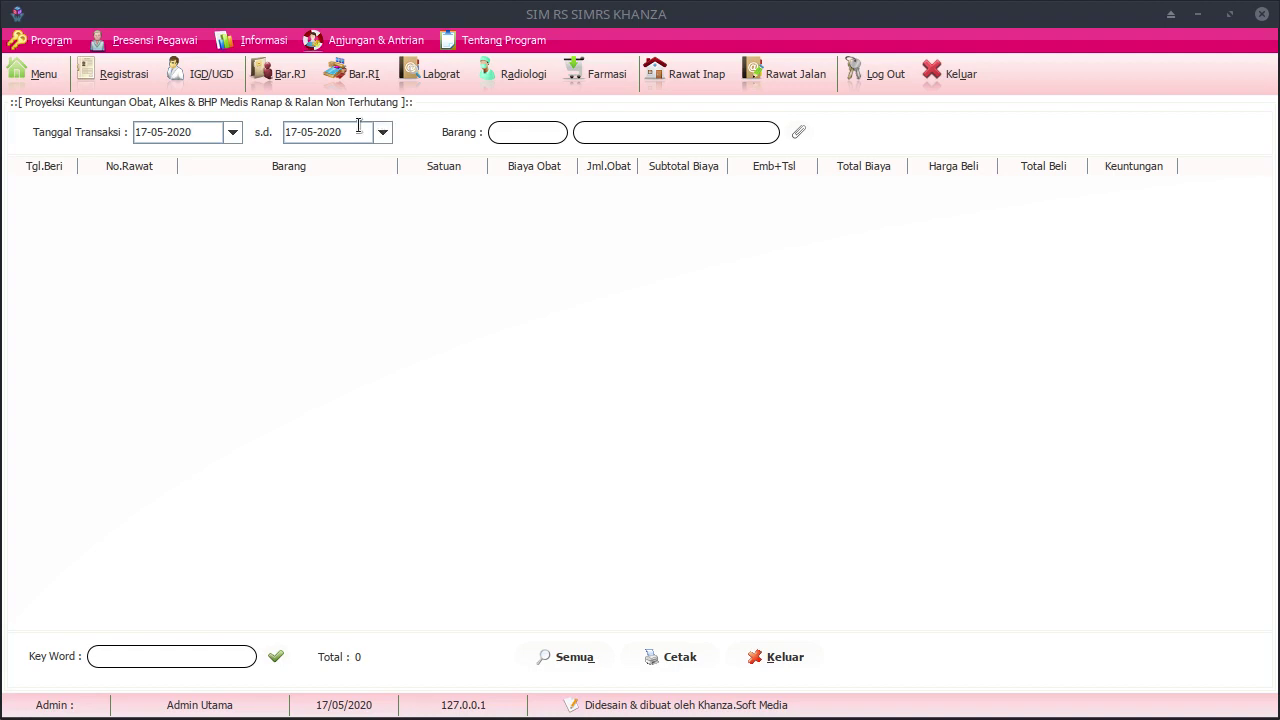
# Try loading the Ranap & Ralan Non Terhutang drug profit records with a start date of 01-05-2020
pyautogui.click(232, 134)
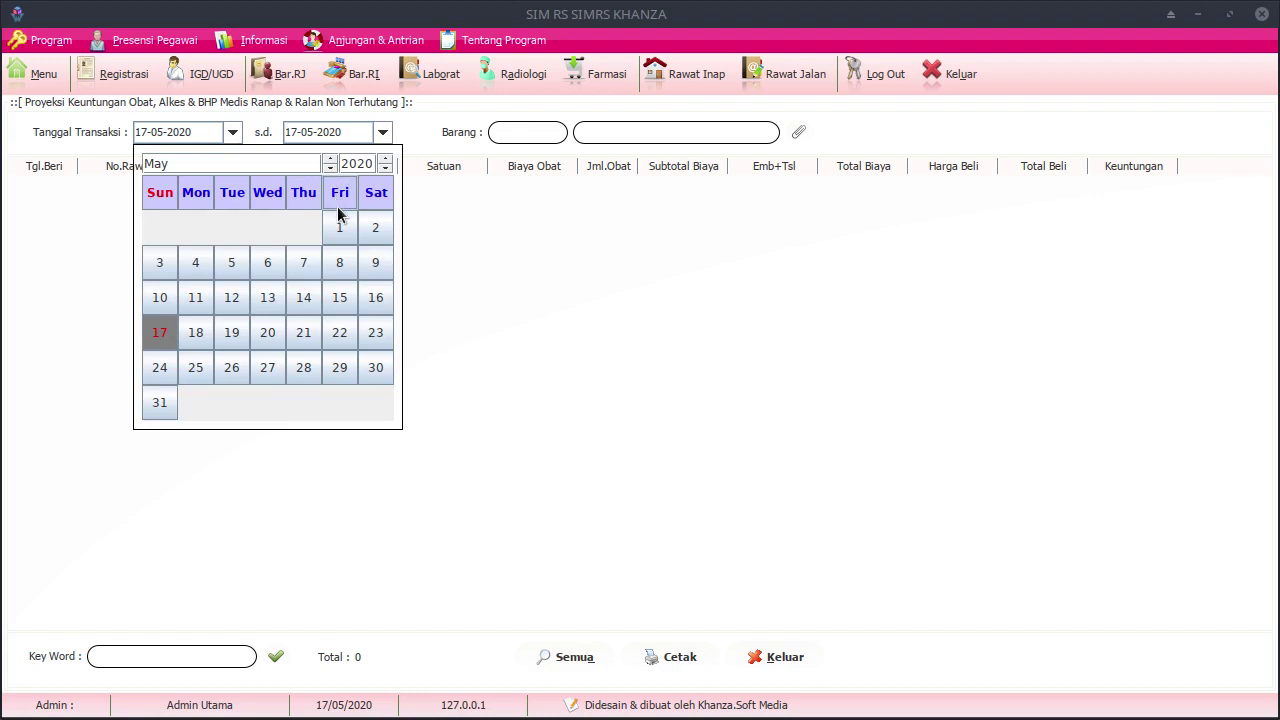
pyautogui.click(338, 224)
pyautogui.click(276, 656)
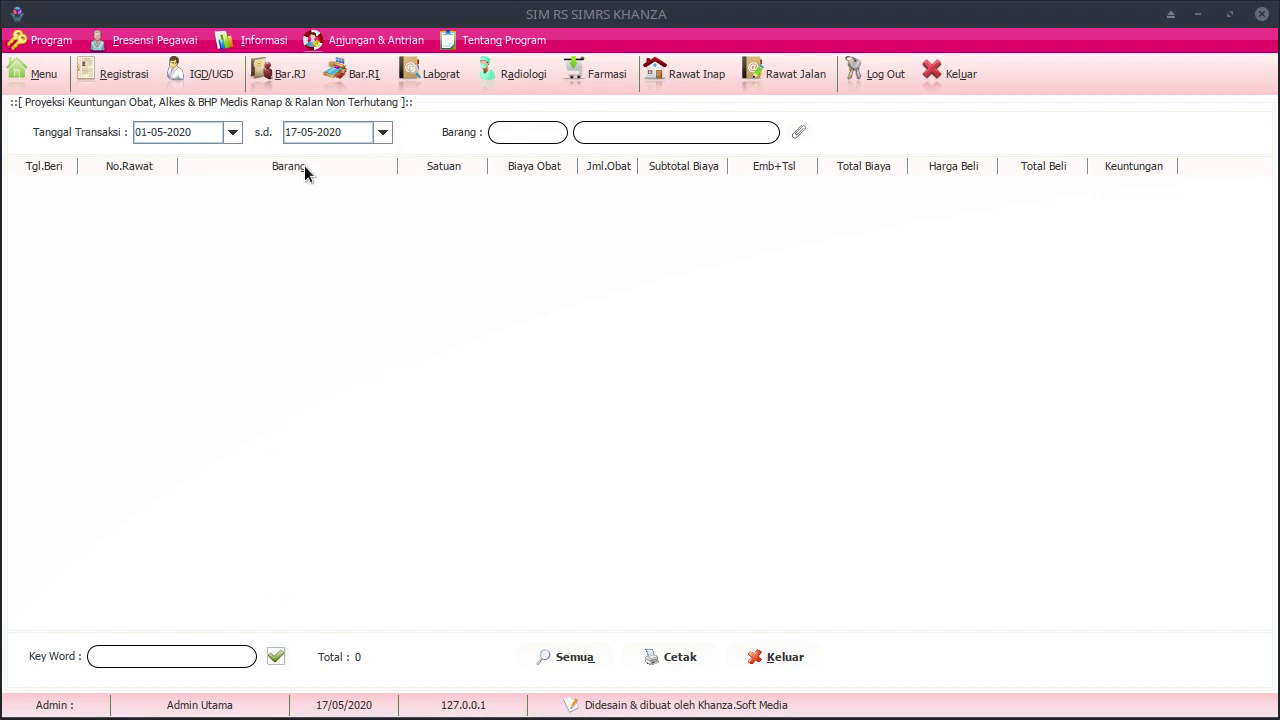
# Set the start transaction date to 01-05-2019, load the Non Terhutang profit records and look through them
pyautogui.click(241, 133)
pyautogui.click(385, 168)
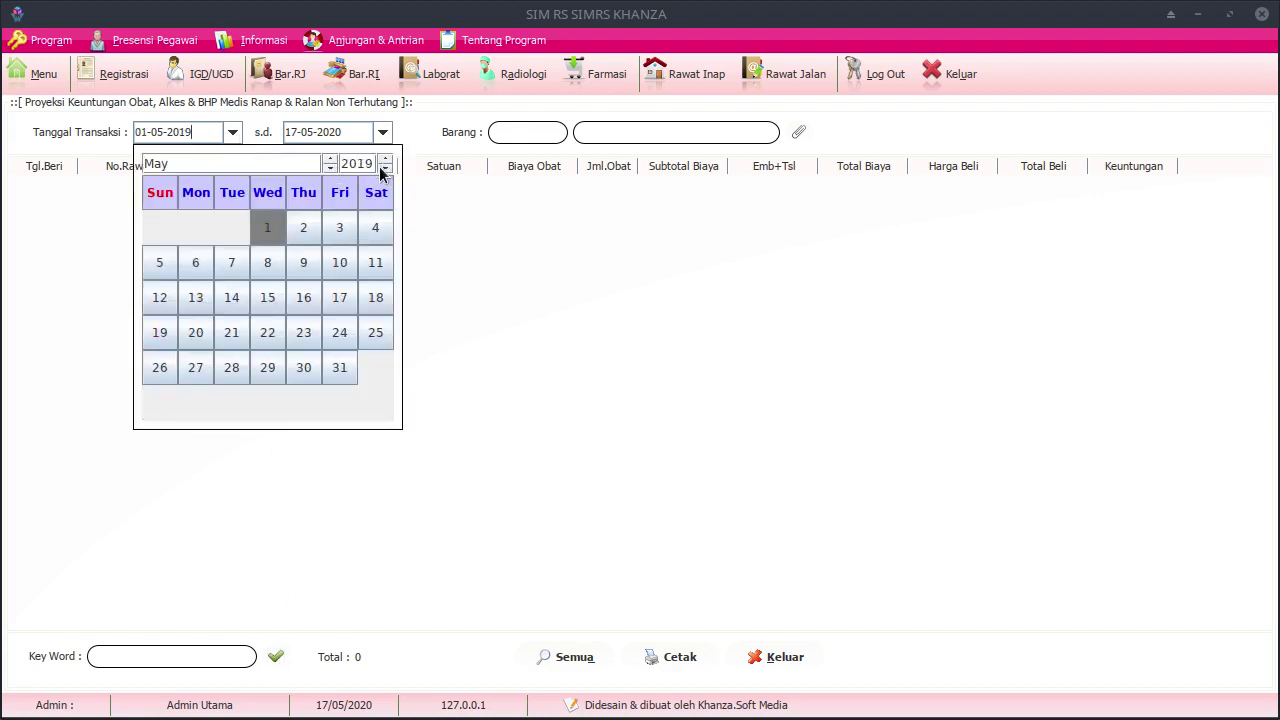
pyautogui.click(267, 227)
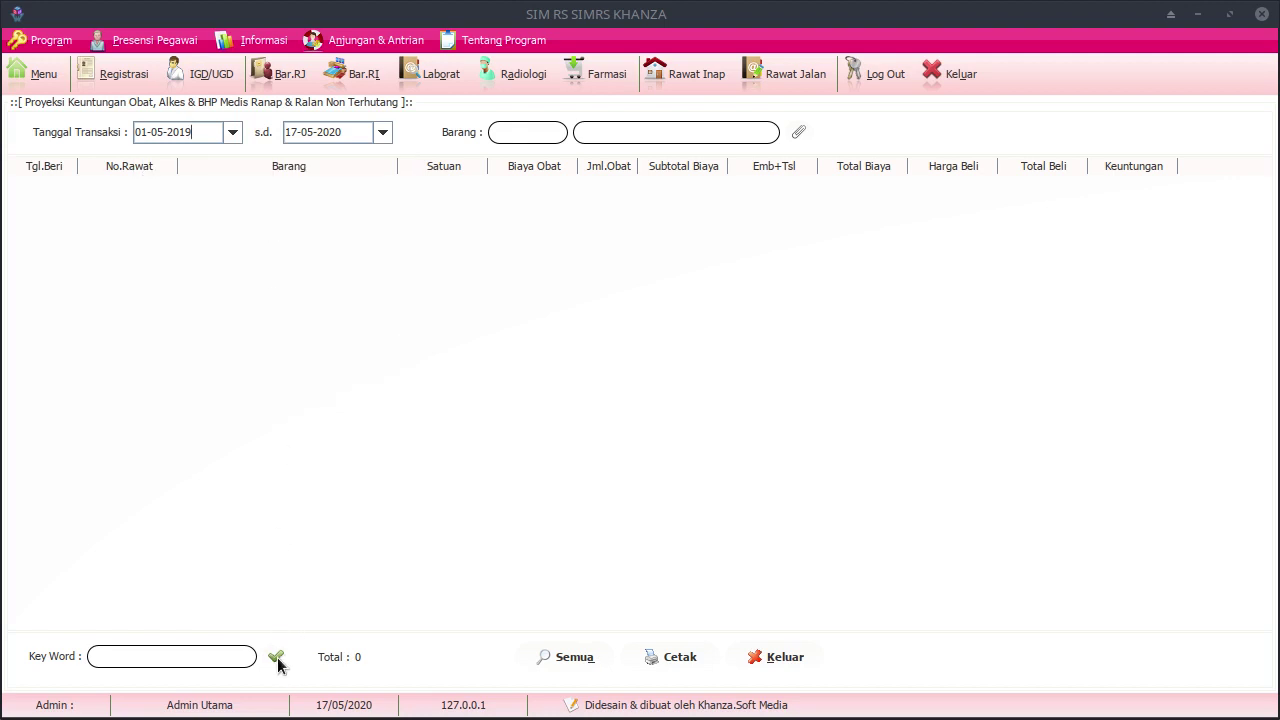
pyautogui.click(276, 658)
pyautogui.scroll(-1, 372, 472)
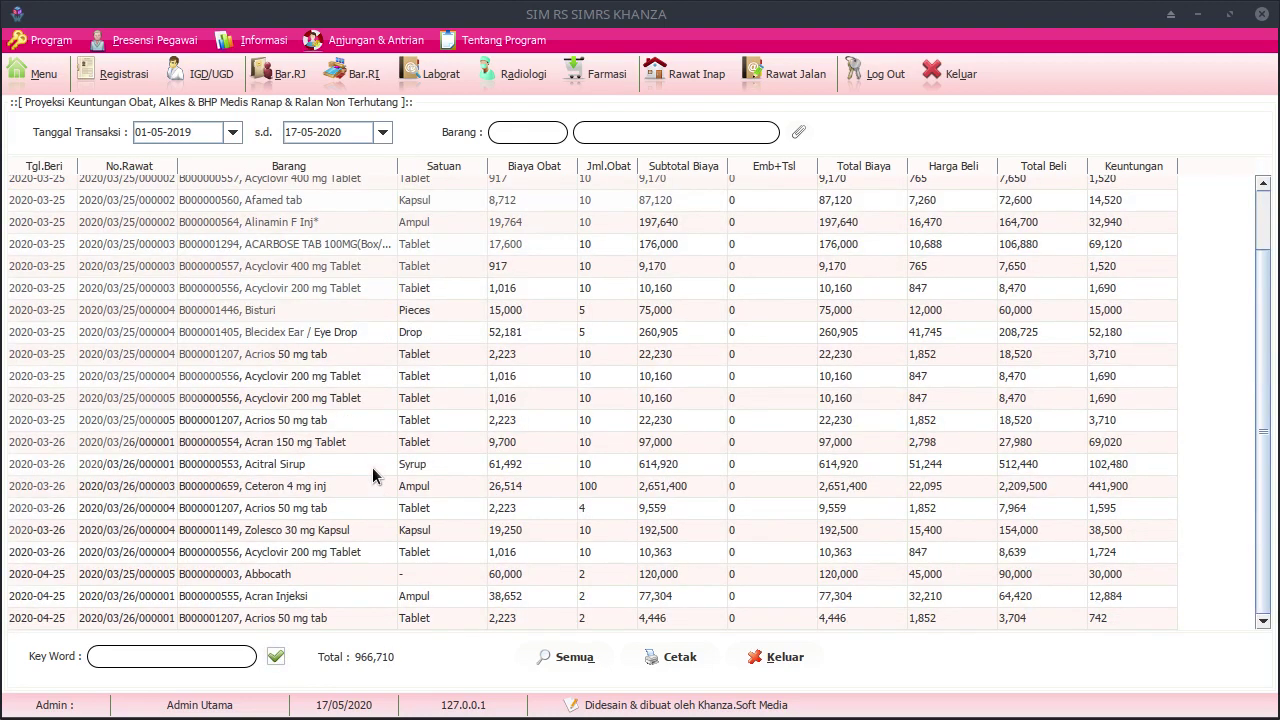
pyautogui.scroll(1, 372, 476)
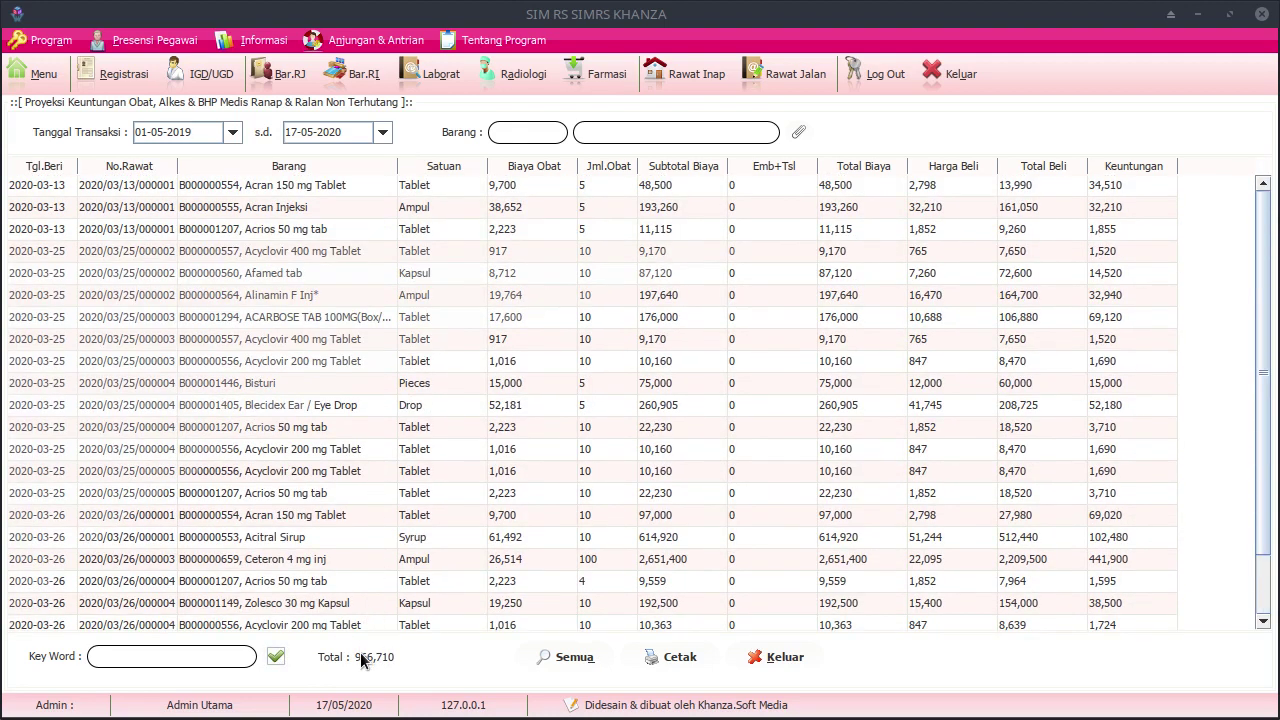
# Return to the main menu and open the Keuntungan Beri Obat report for comparison
pyautogui.click(178, 138)
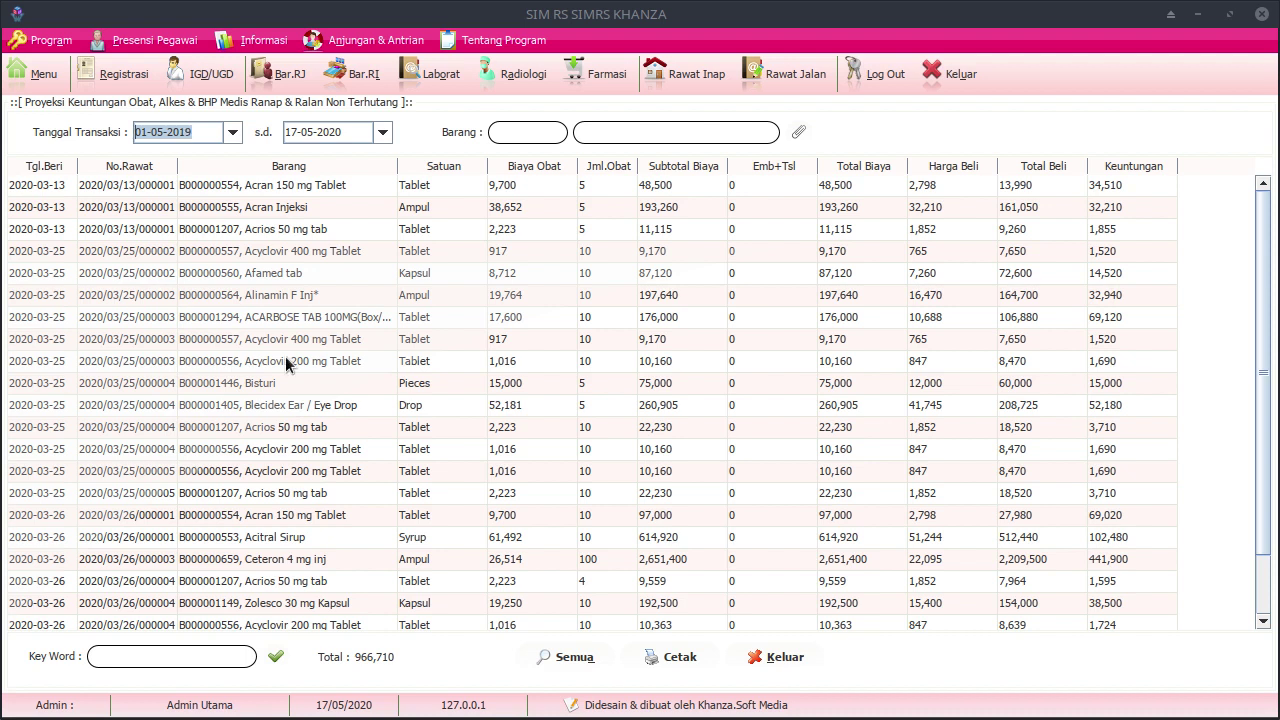
pyautogui.click(50, 82)
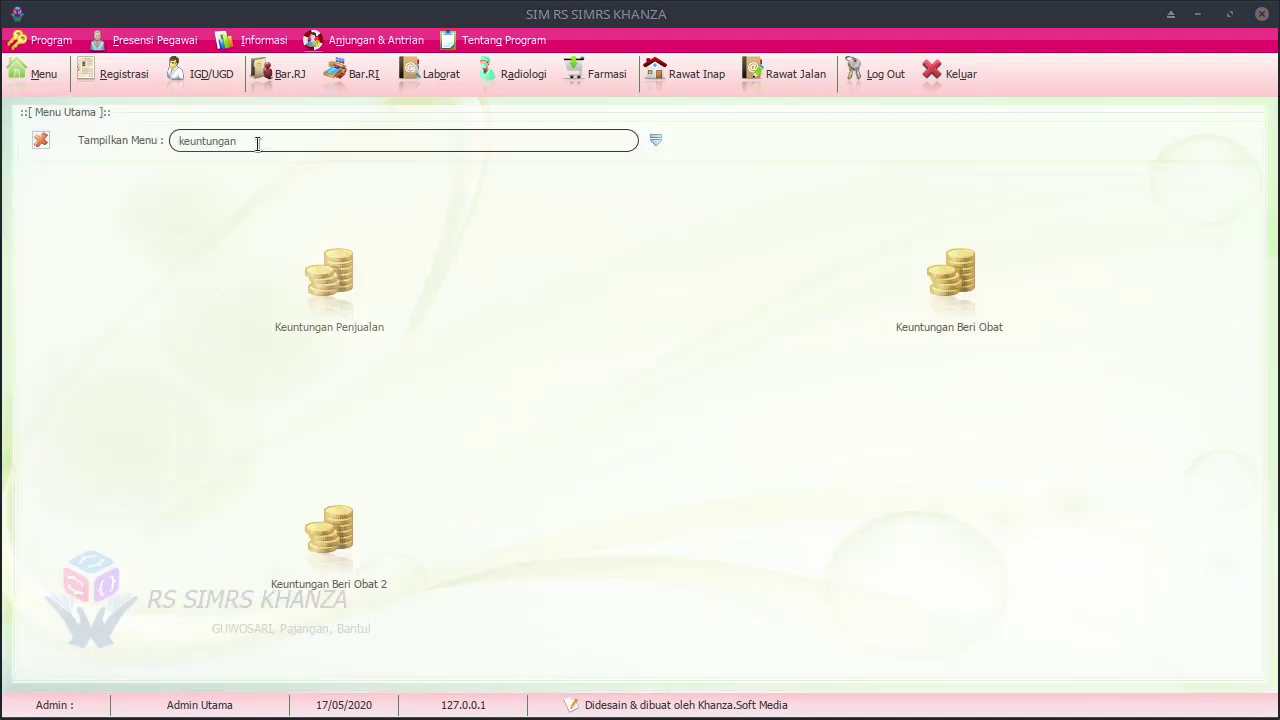
pyautogui.click(965, 285)
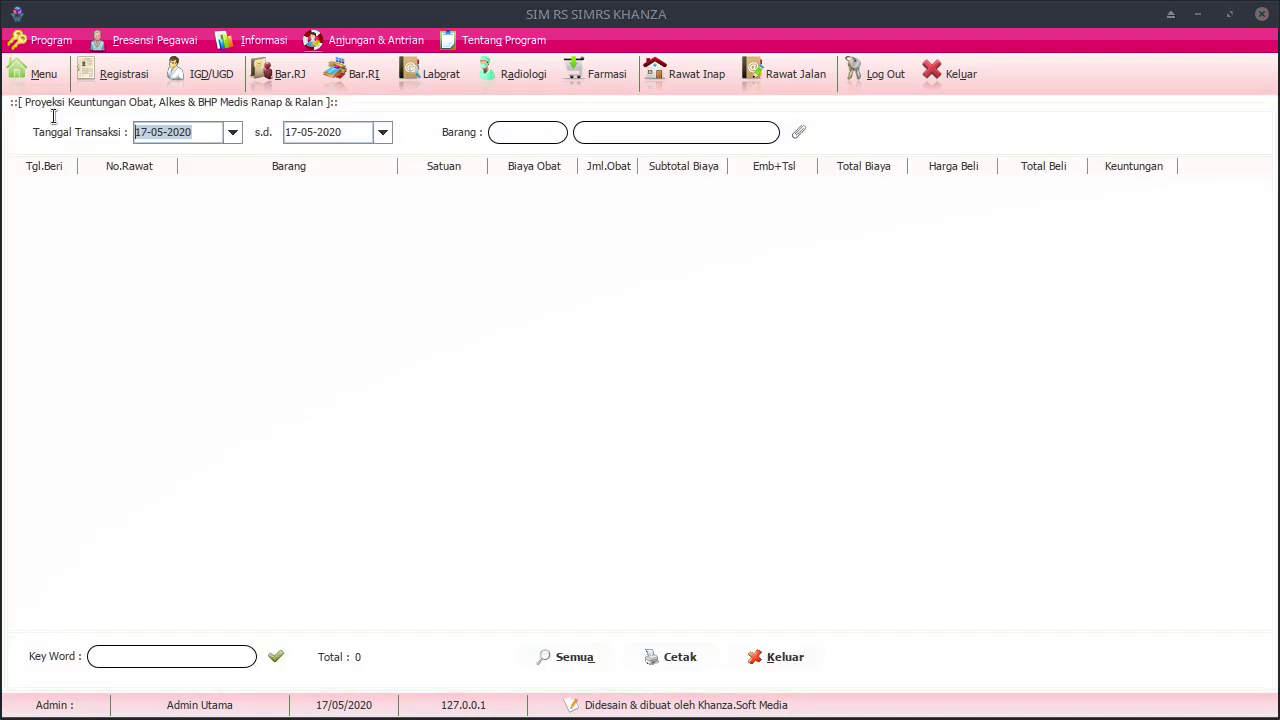
# Set the Ranap & Ralan report's start transaction date to 01-05-2019, load its records and look through them
pyautogui.write('01052019')
pyautogui.click(276, 656)
pyautogui.scroll(-2, 287, 560)
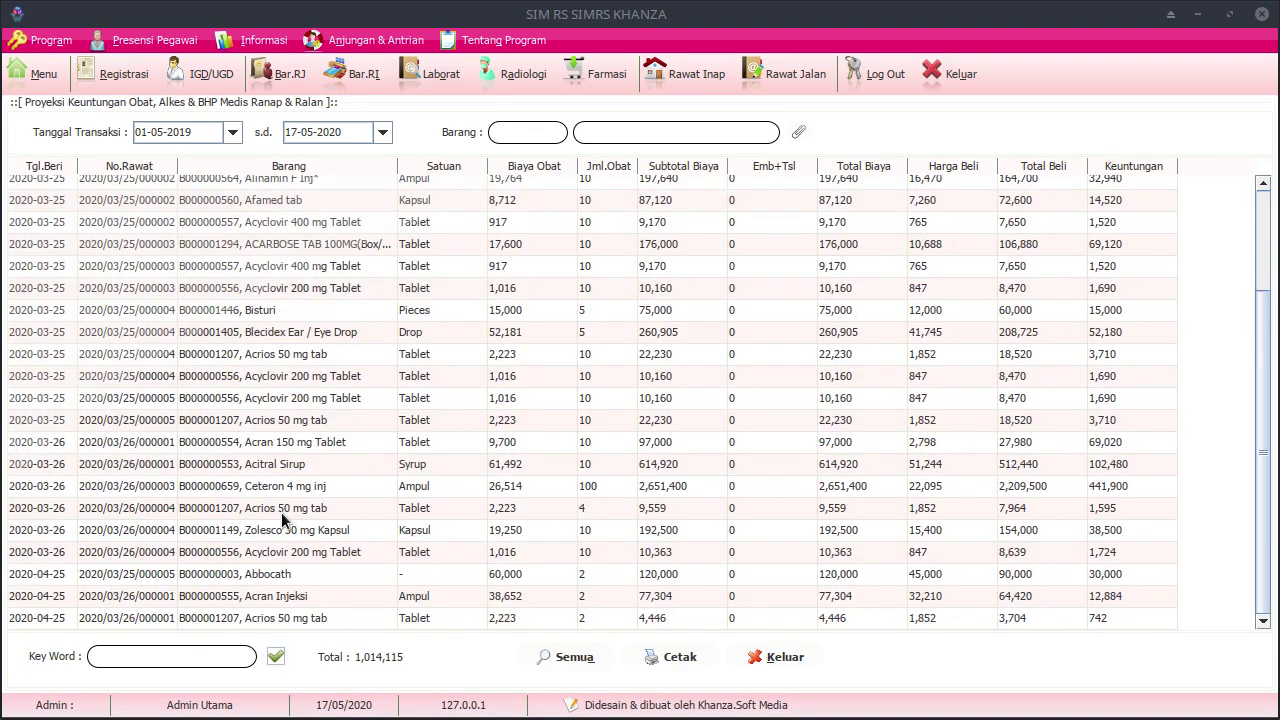
pyautogui.scroll(2, 283, 518)
pyautogui.scroll(-2, 283, 515)
pyautogui.scroll(2, 319, 397)
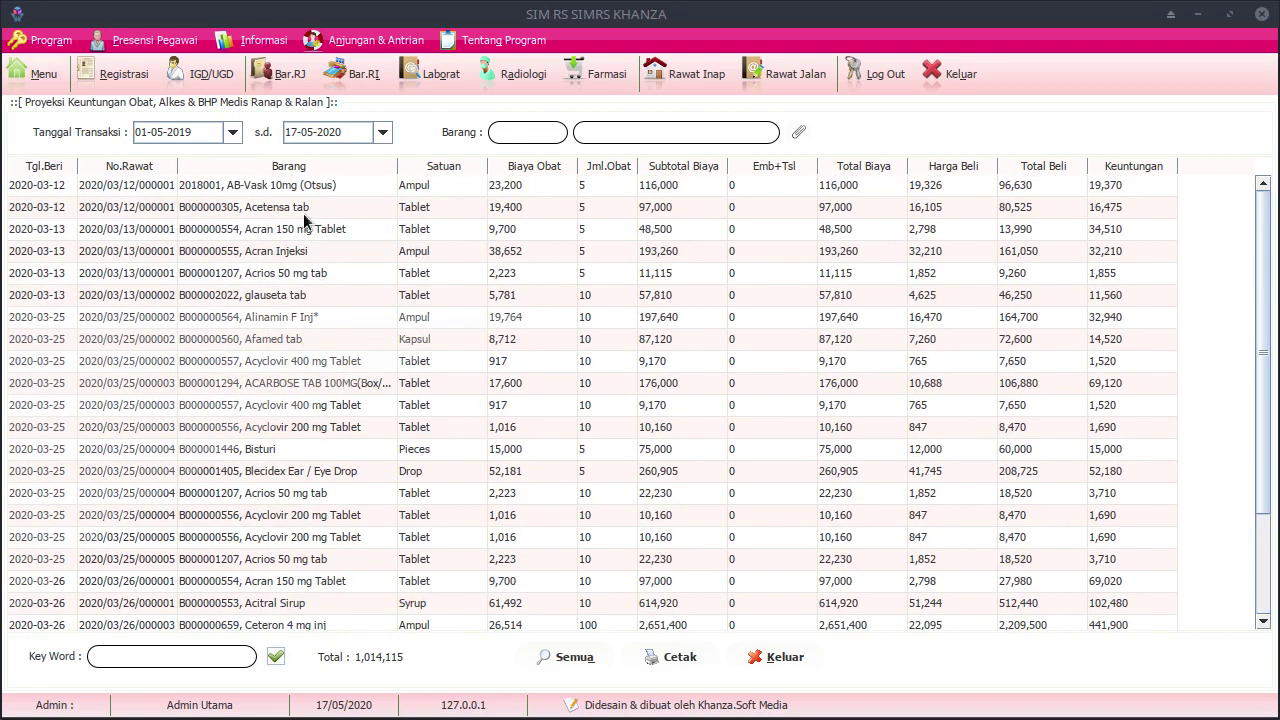
# Go back to the main menu and reopen the Keuntungan Beri Obat 2 report
pyautogui.click(47, 79)
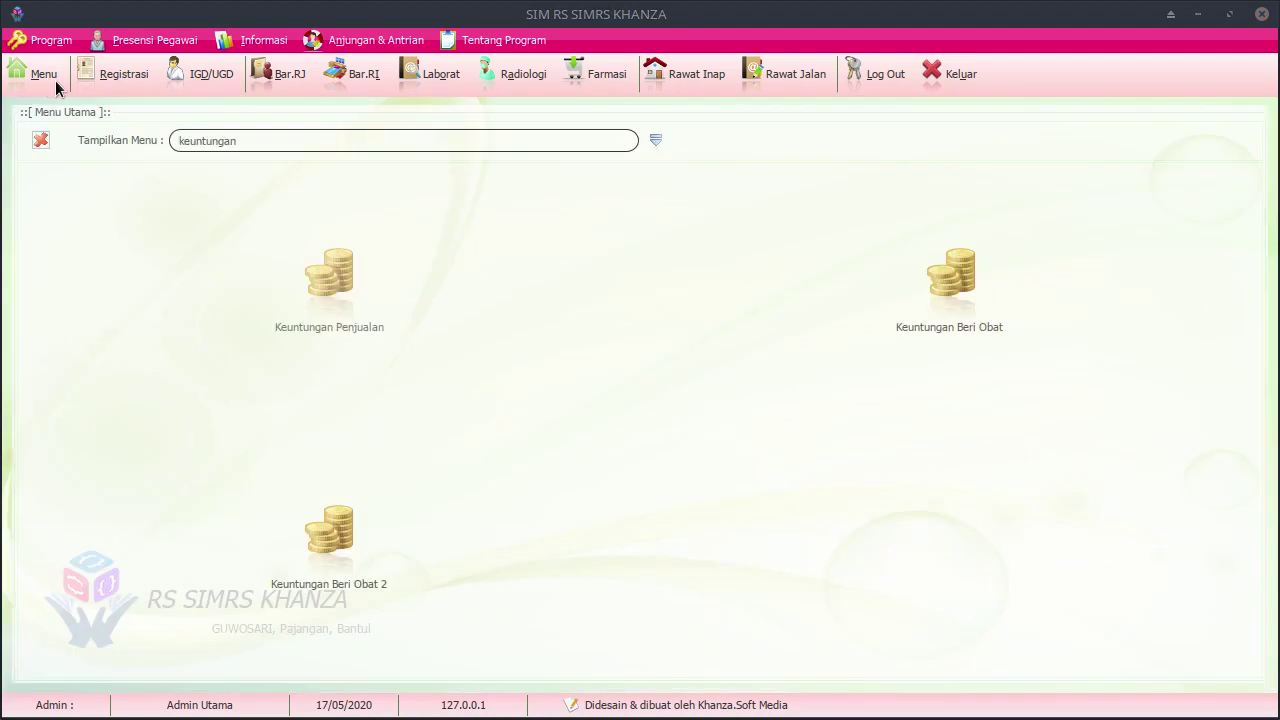
pyautogui.click(353, 499)
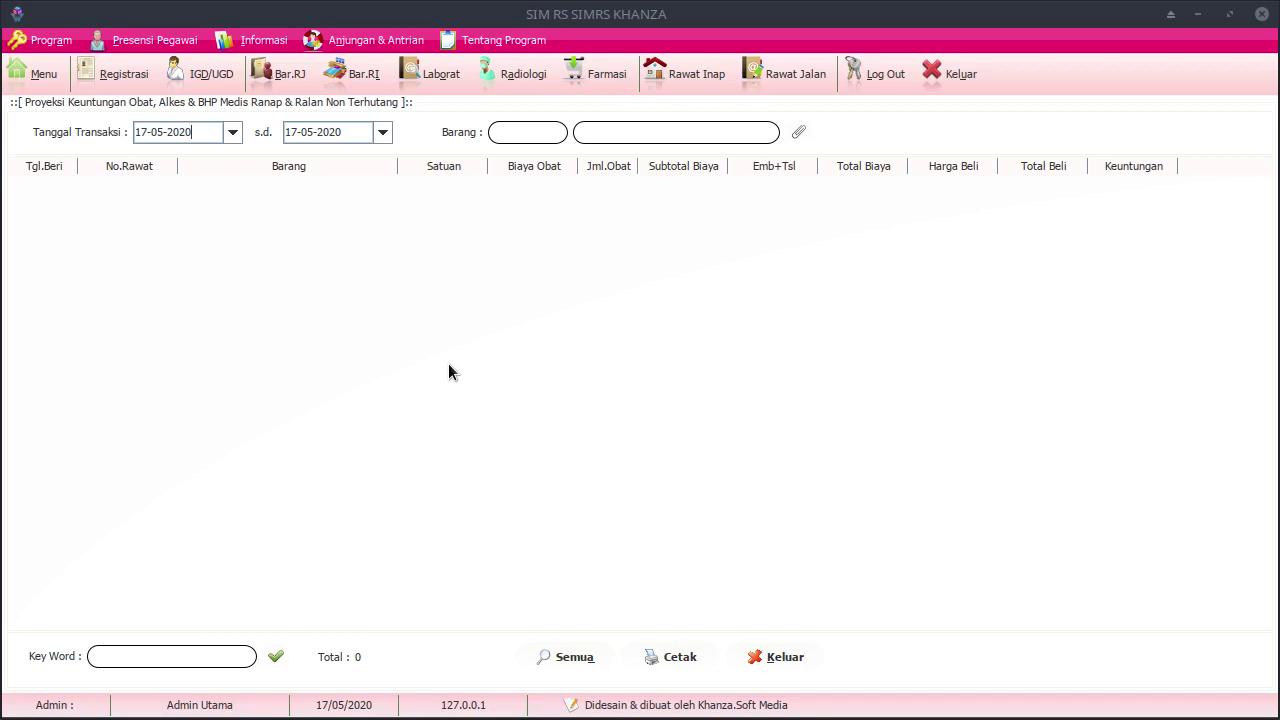
pyautogui.moveTo(213, 717)
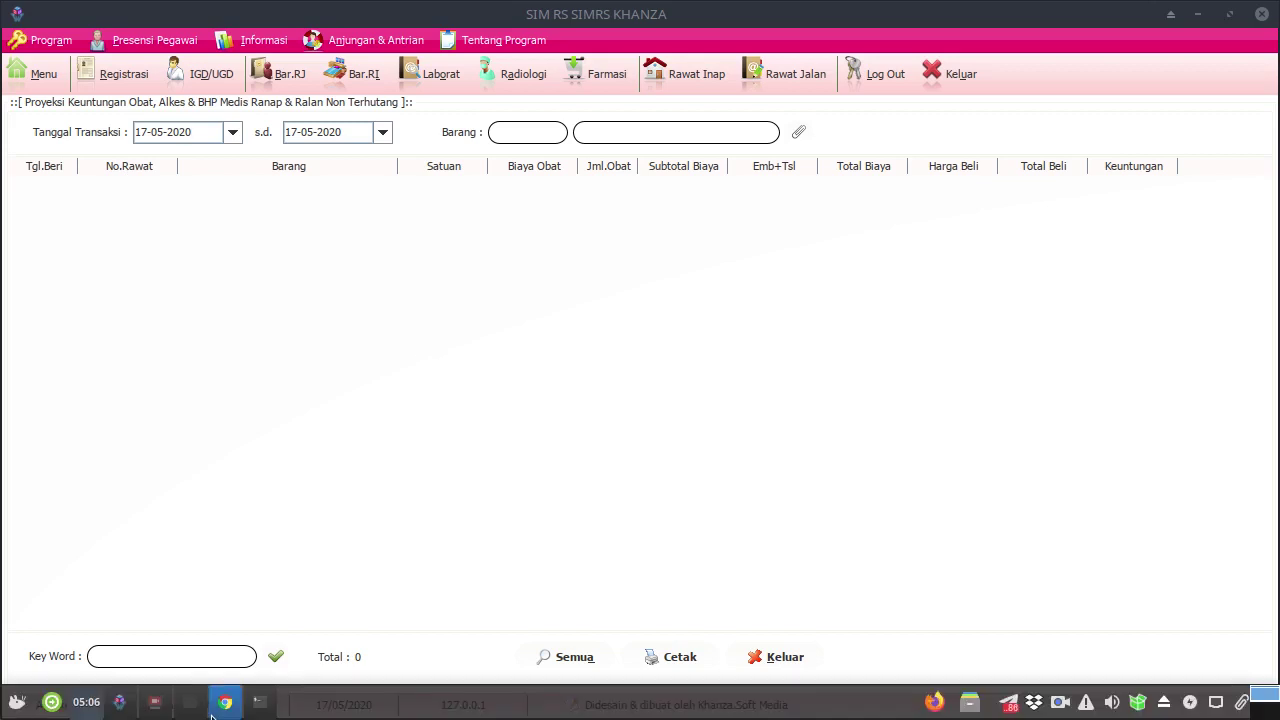
pyautogui.click(158, 708)
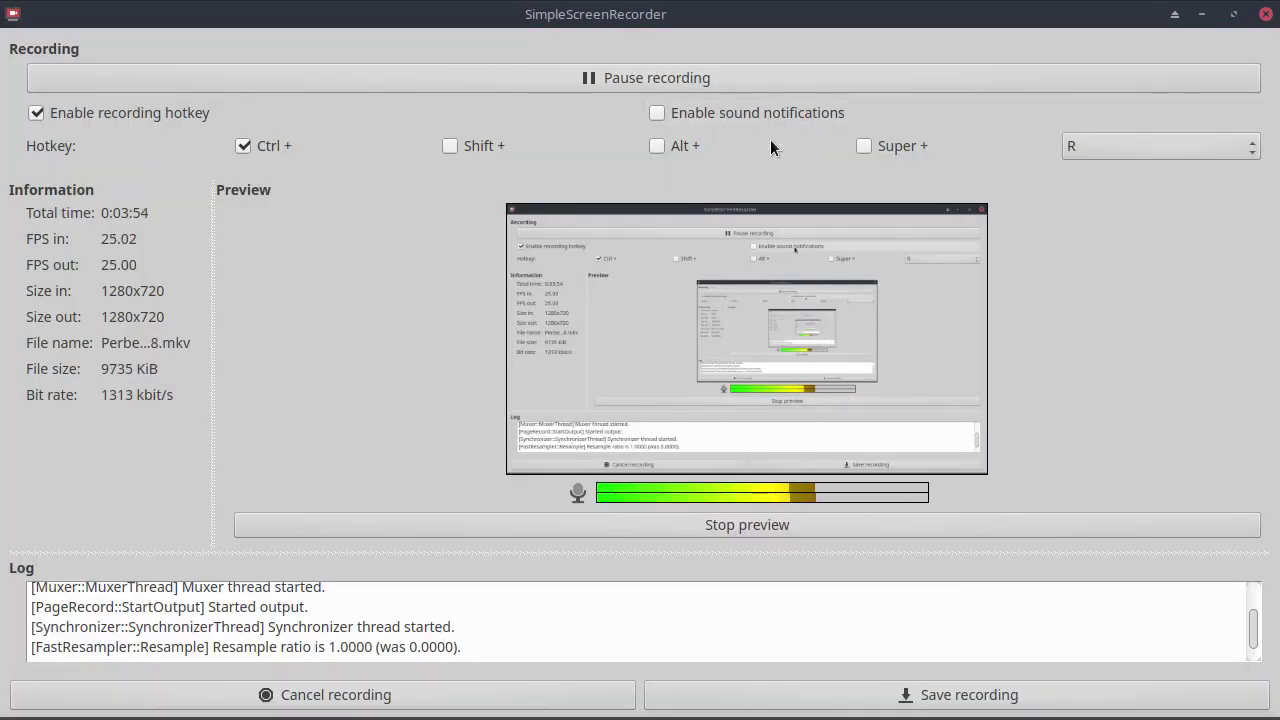